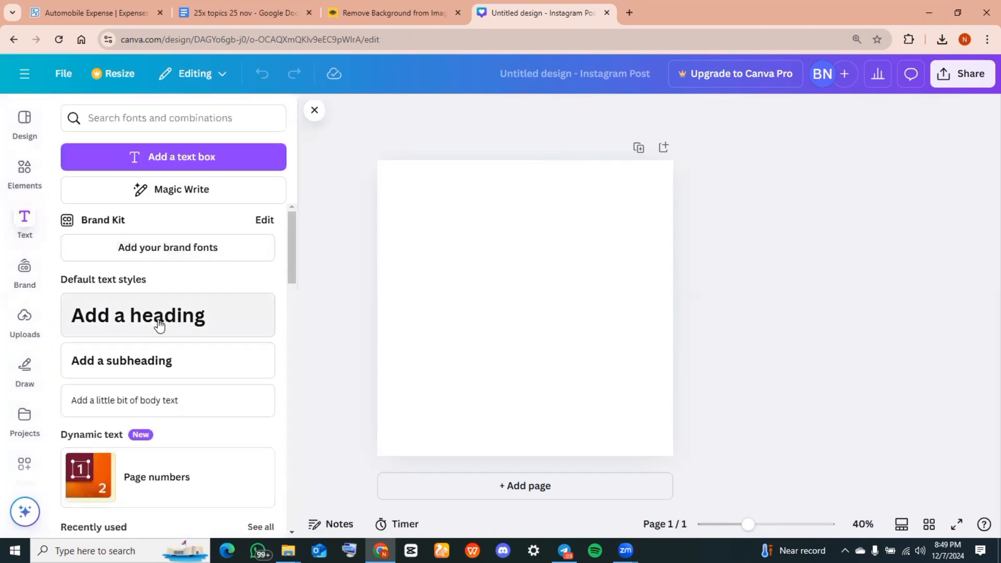
# Add a heading to the blank page with the text "NH"
pyautogui.click(154, 323)
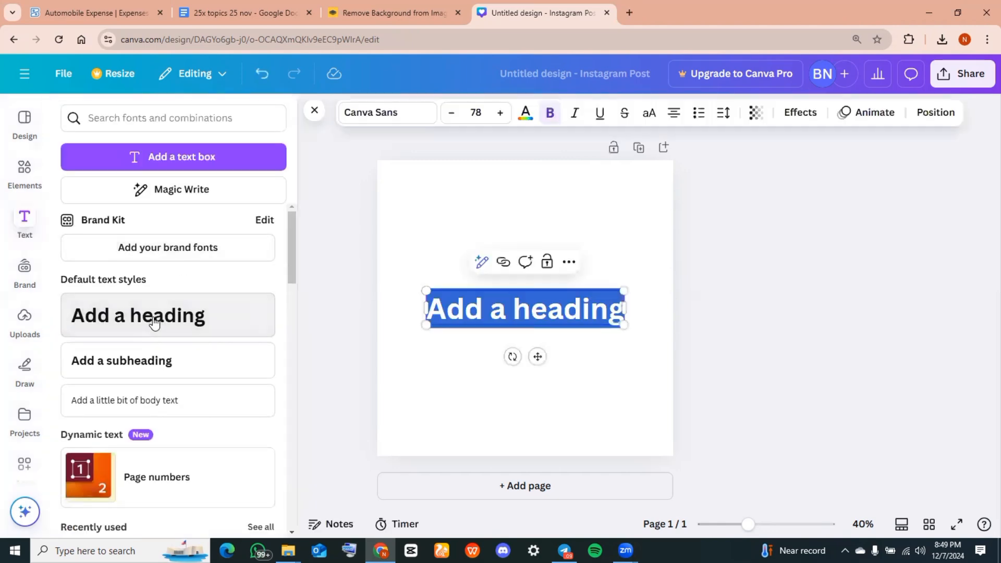
pyautogui.write('N')
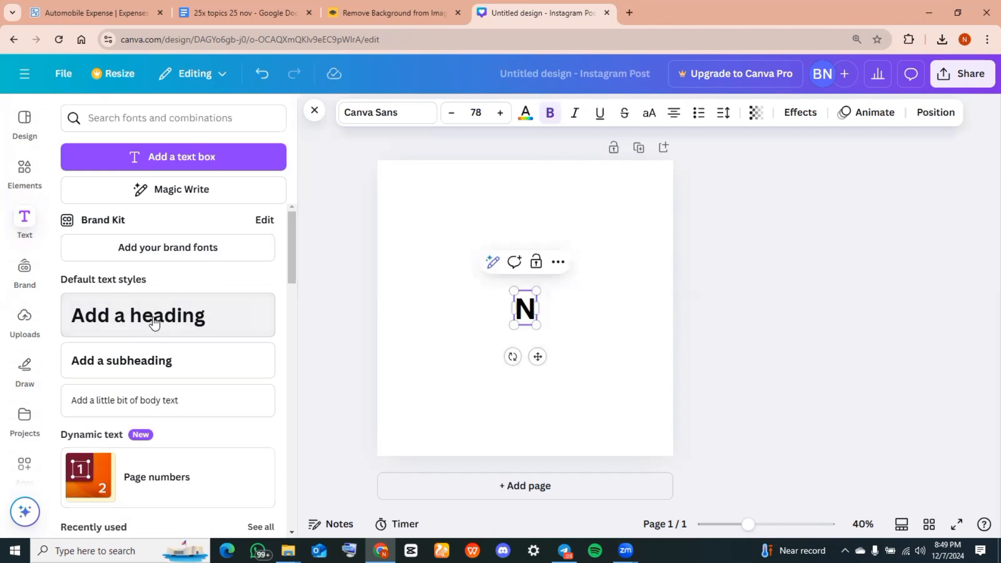
pyautogui.write('H')
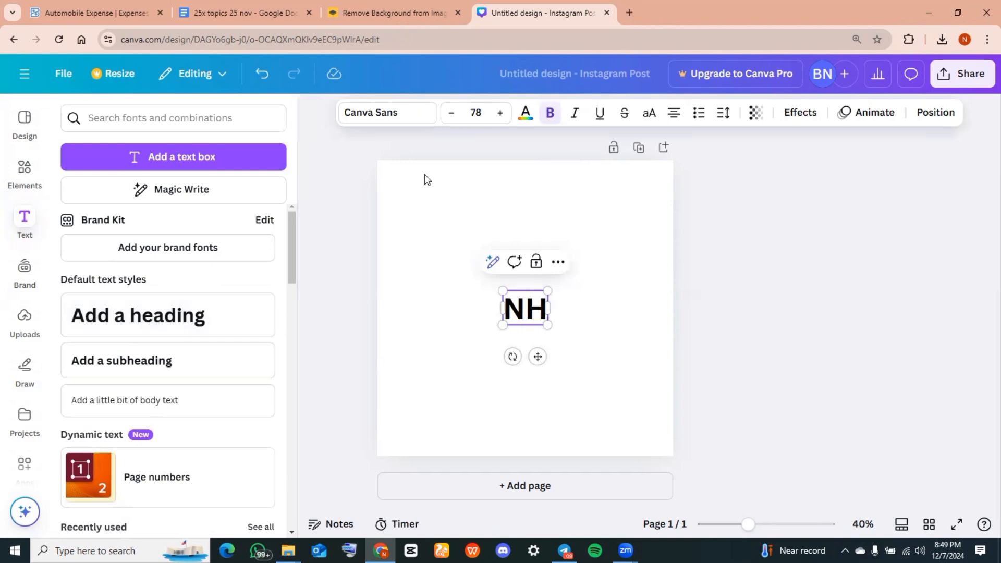
# Set the NH heading's font to Archivo Black at size 350 and centre the enlarged lettering on the page
pyautogui.click(415, 117)
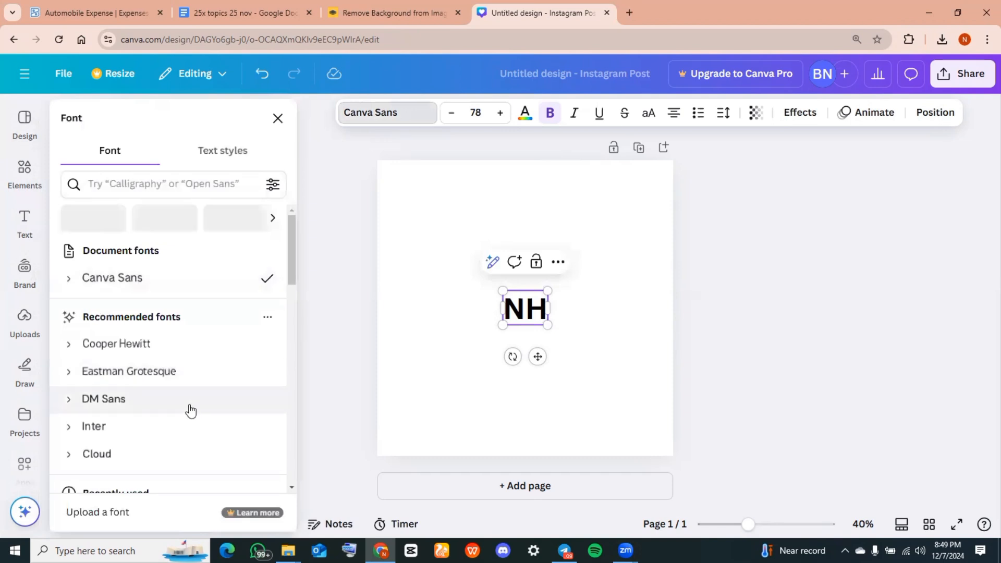
pyautogui.scroll(-5, 190, 411)
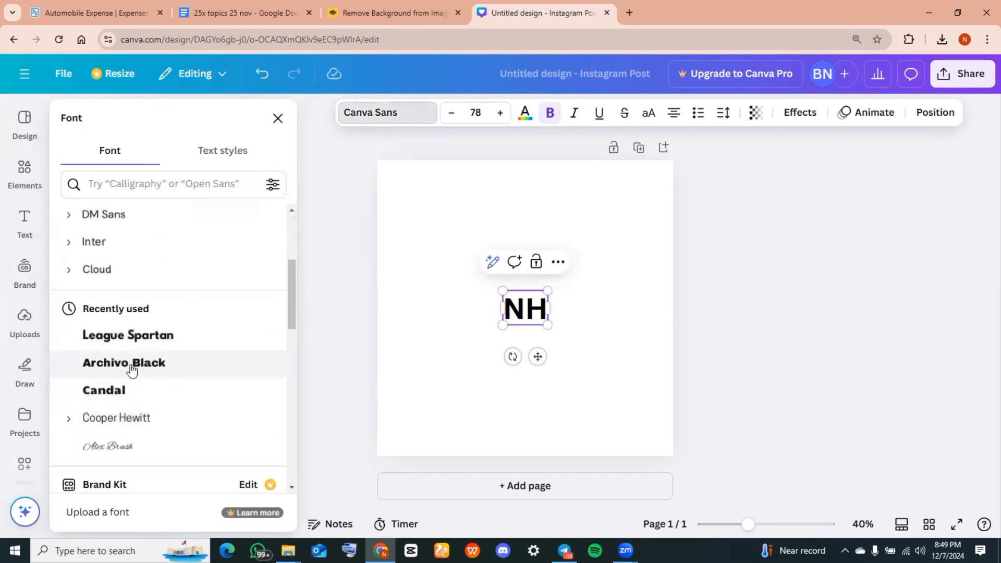
pyautogui.click(113, 362)
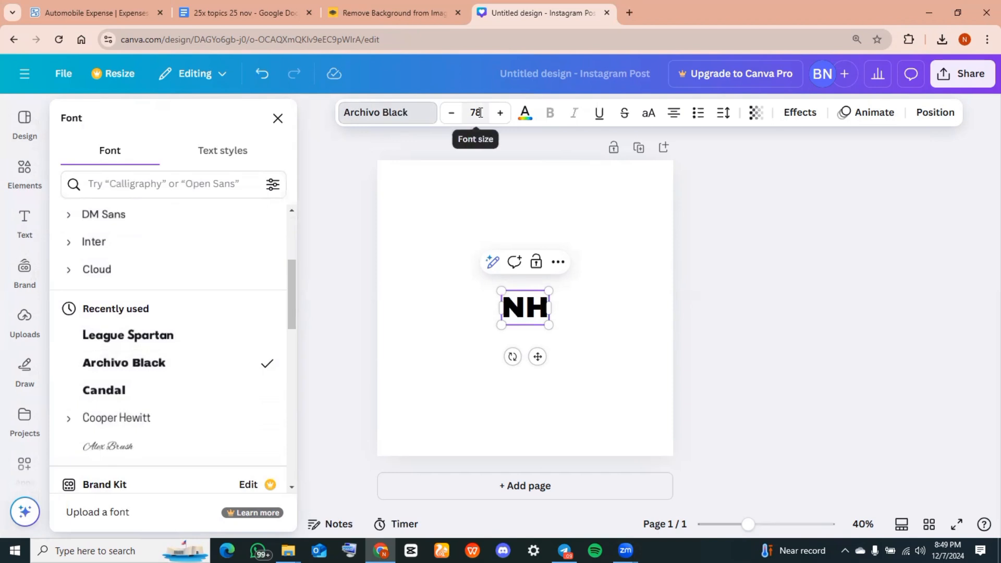
pyautogui.click(480, 112)
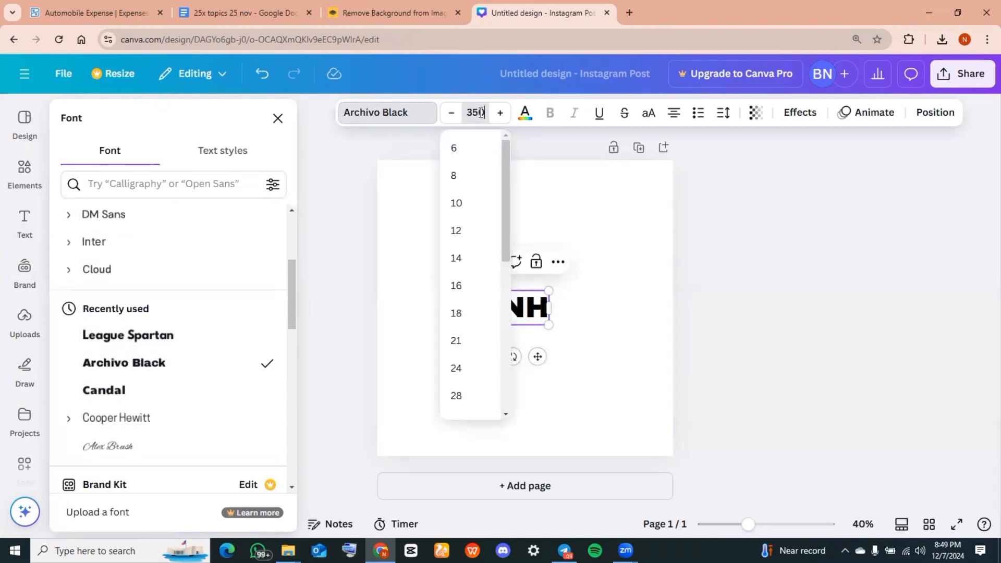
pyautogui.press('Return')
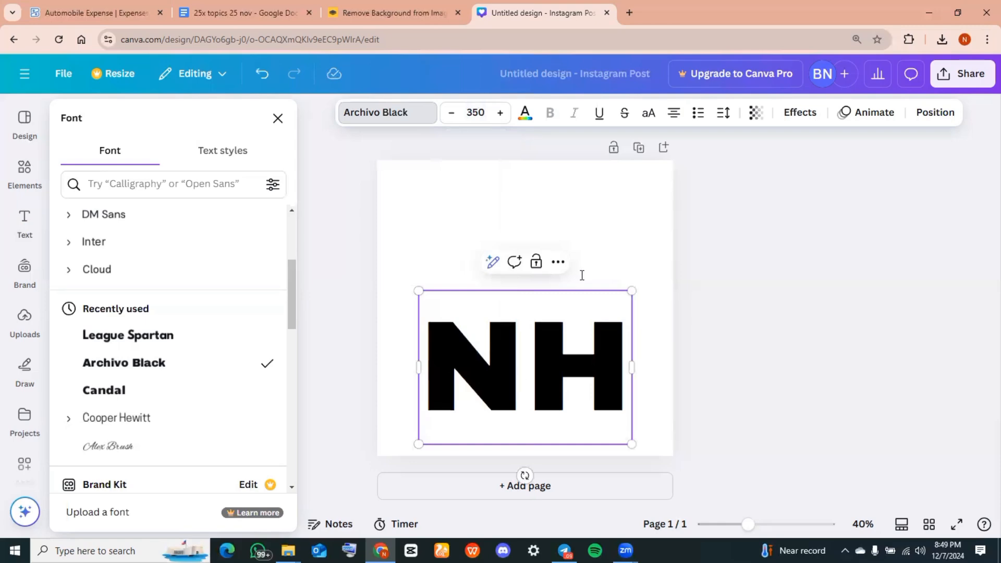
pyautogui.click(745, 339)
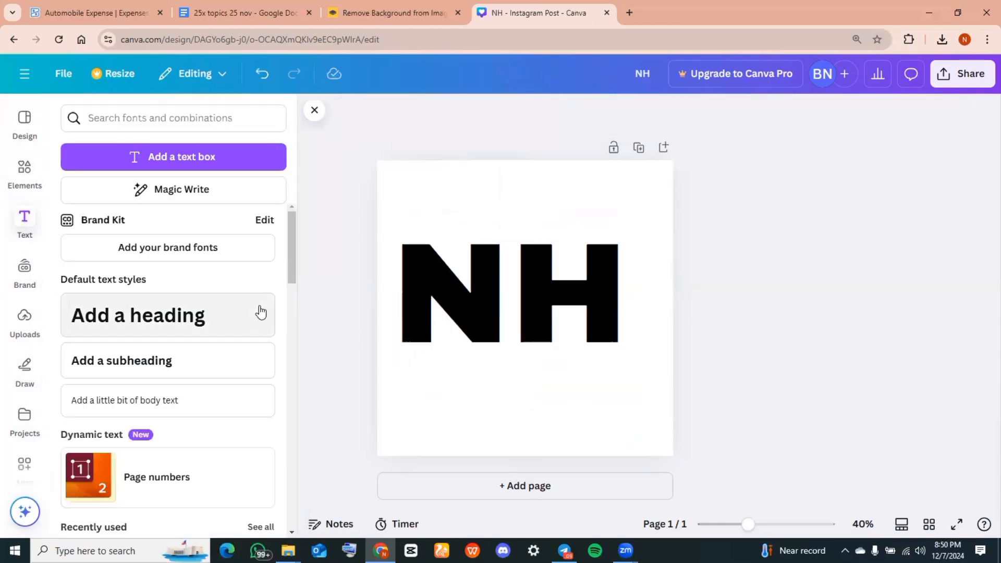
# Search the elements for "LINES" and add the thick vertical black line from the graphics results to the page
pyautogui.click(25, 172)
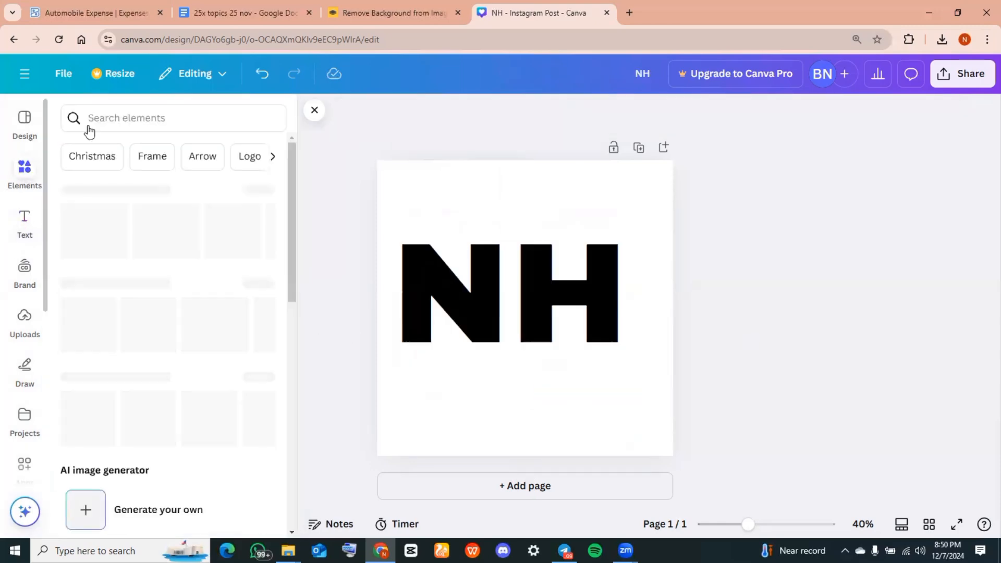
pyautogui.click(133, 116)
pyautogui.write('LINES')
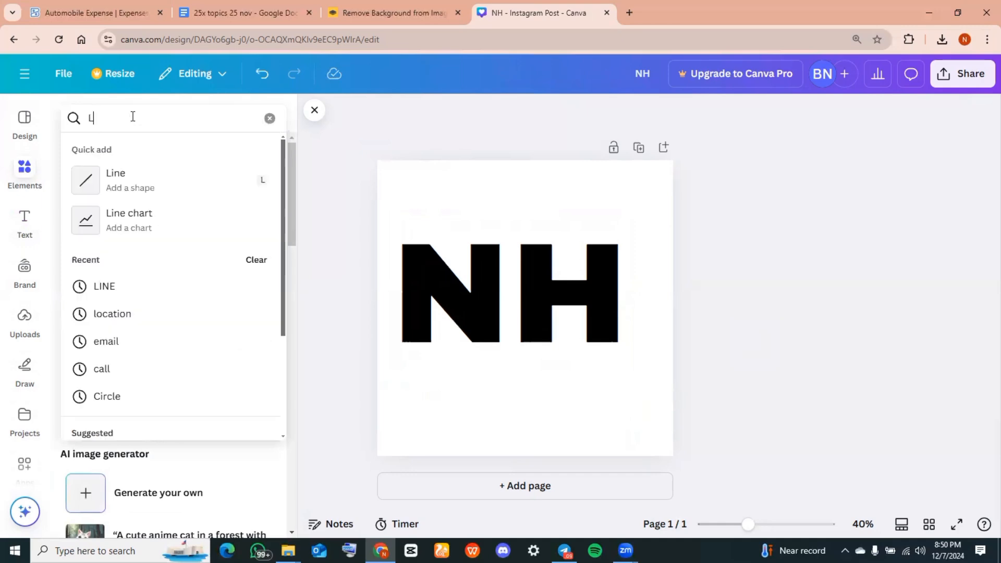
pyautogui.press('Return')
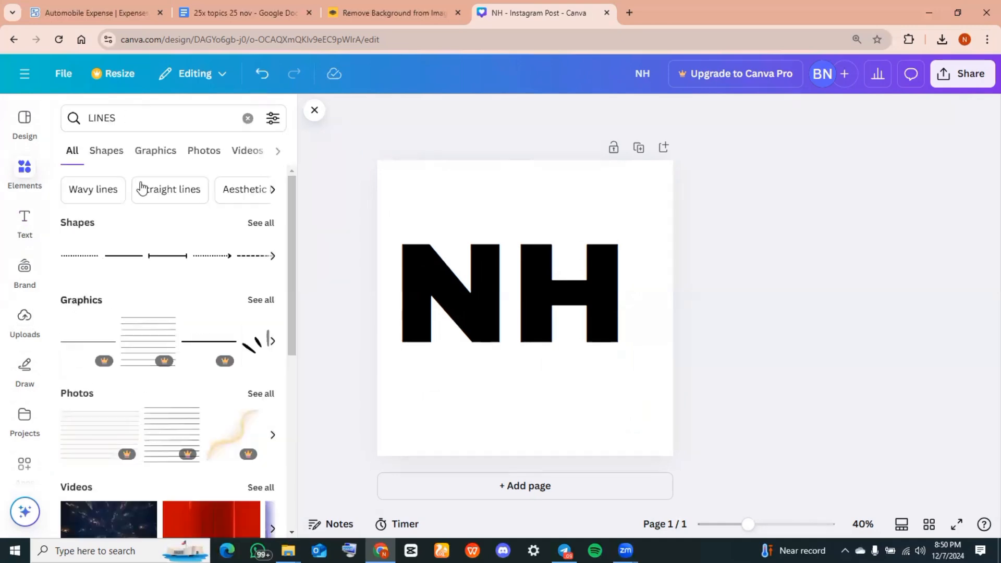
pyautogui.click(254, 306)
pyautogui.scroll(-2, 201, 405)
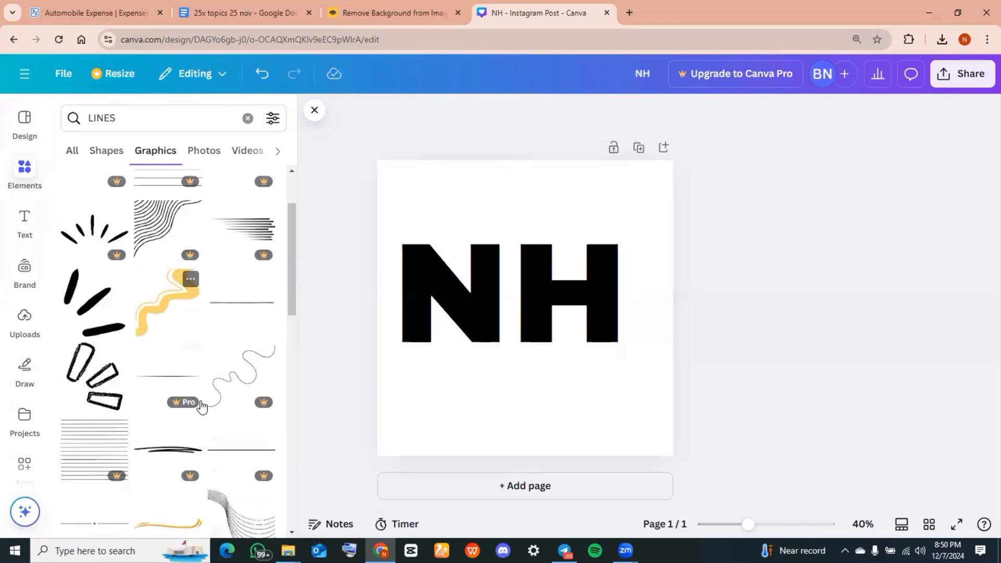
pyautogui.scroll(-5, 201, 405)
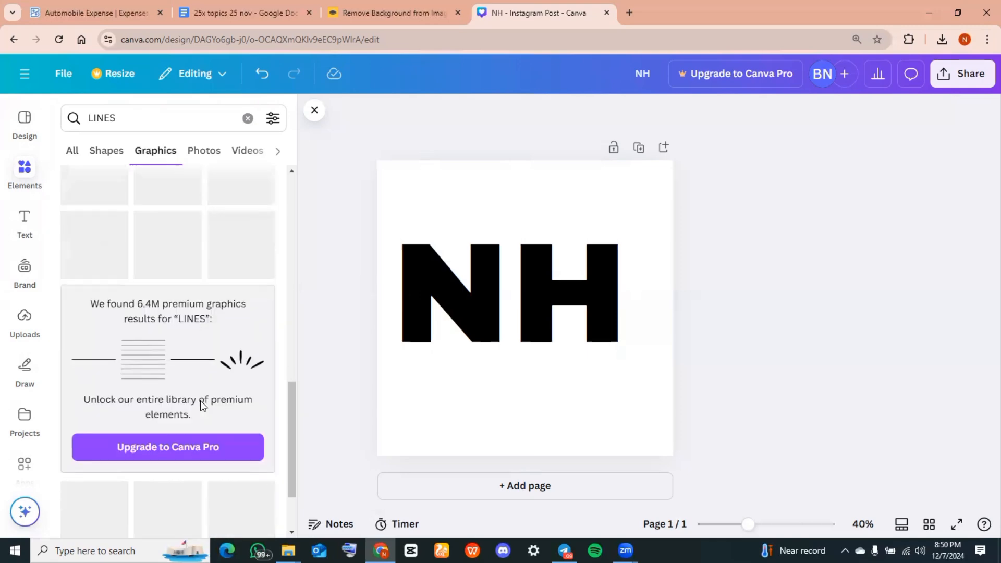
pyautogui.hotkey('ctrl', 'z')
pyautogui.click(240, 349)
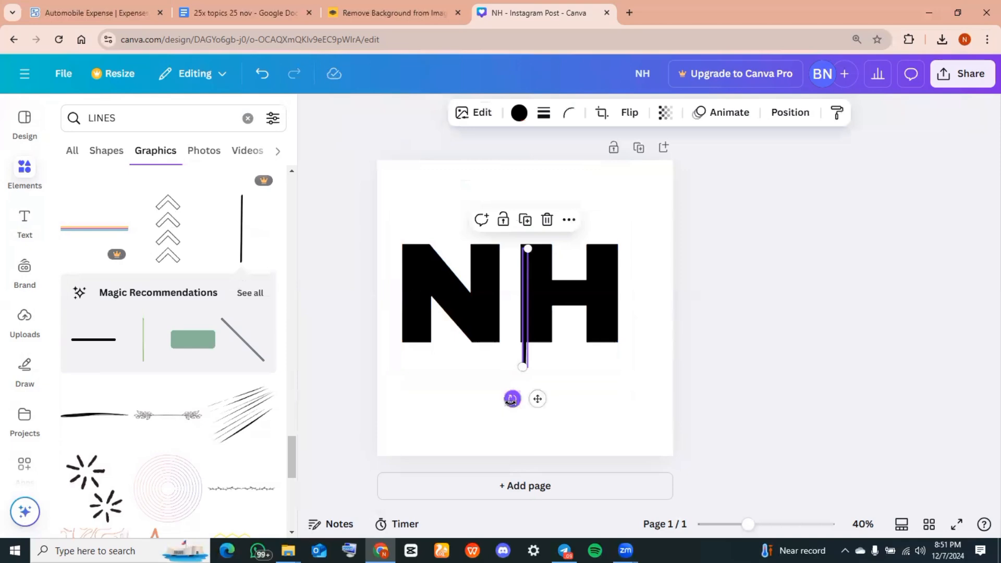
# Rotate and lengthen the black line so it runs diagonally downward across both letters of the NH text
pyautogui.moveTo(512, 400); pyautogui.dragTo(579, 365)
pyautogui.moveTo(514, 316); pyautogui.dragTo(498, 404)
pyautogui.moveTo(567, 456); pyautogui.dragTo(605, 477)
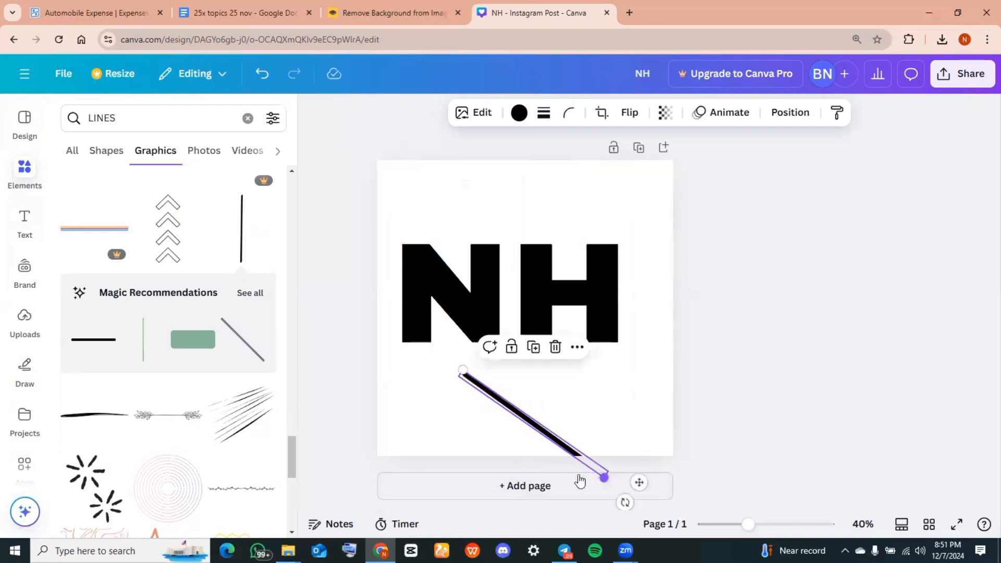
pyautogui.moveTo(495, 402); pyautogui.dragTo(409, 259)
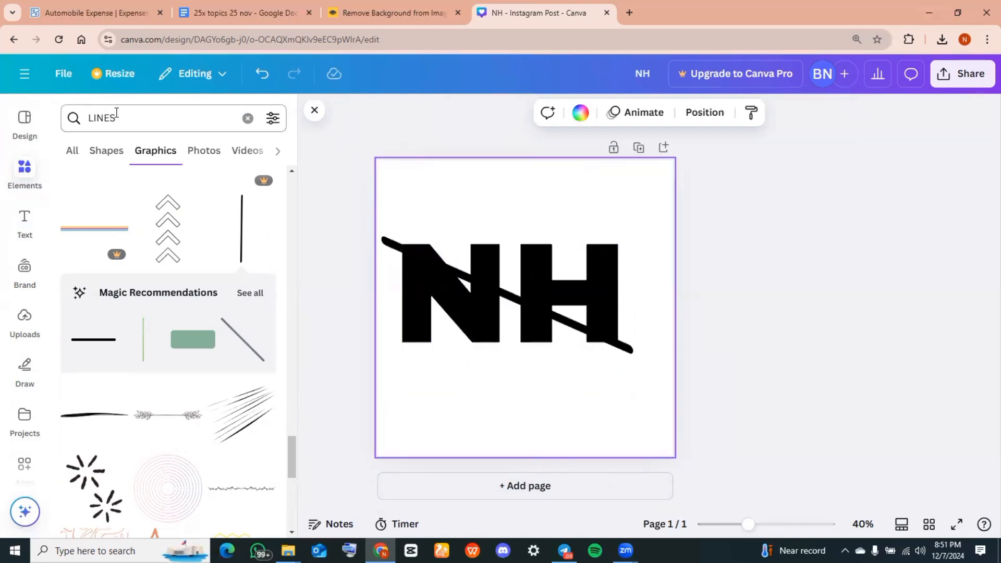
# Search the elements for "square" and add the plain sharp-cornered square shape to the page
pyautogui.click(130, 125)
pyautogui.press('BackSpace')
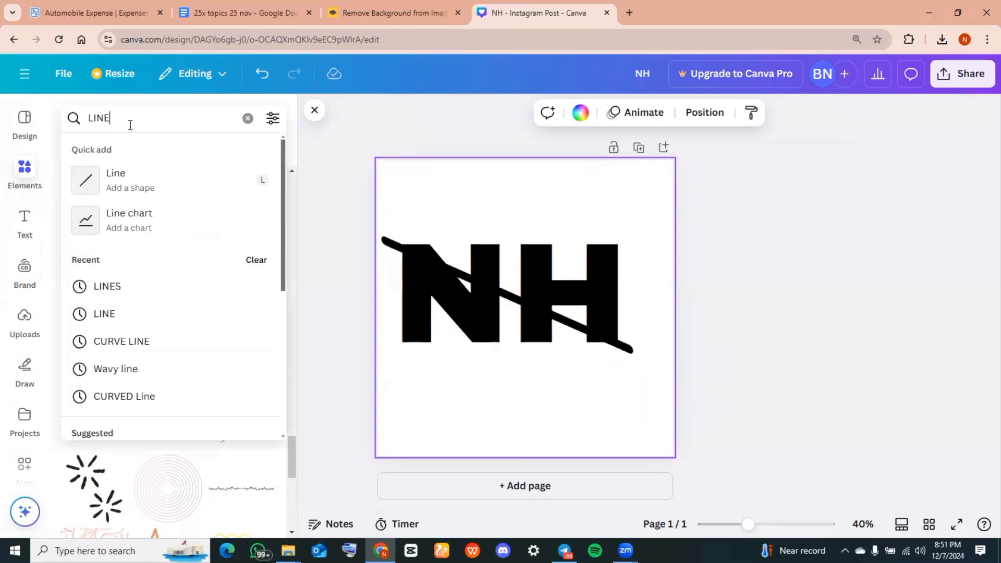
pyautogui.press('BackSpace')
pyautogui.write('sq')
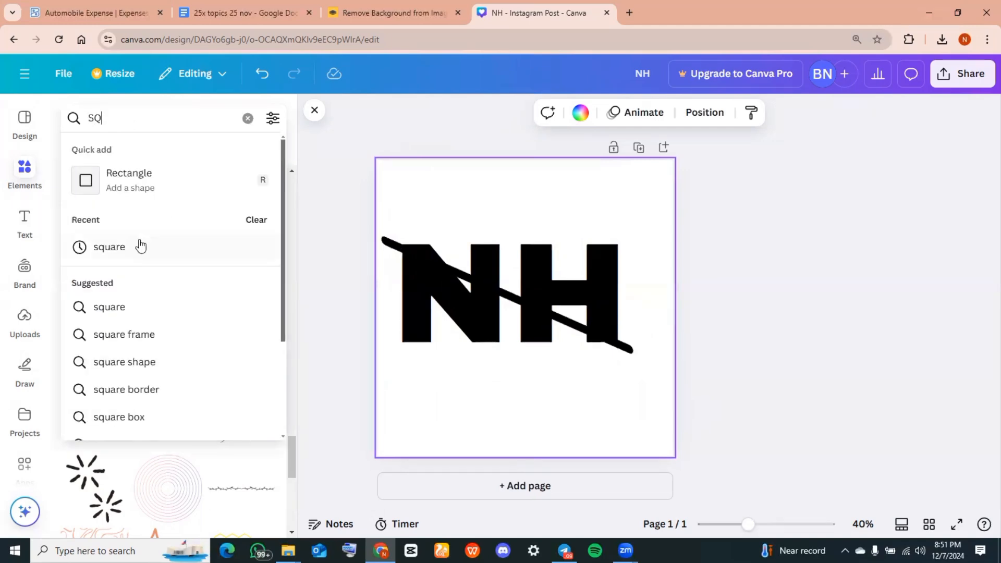
pyautogui.click(134, 250)
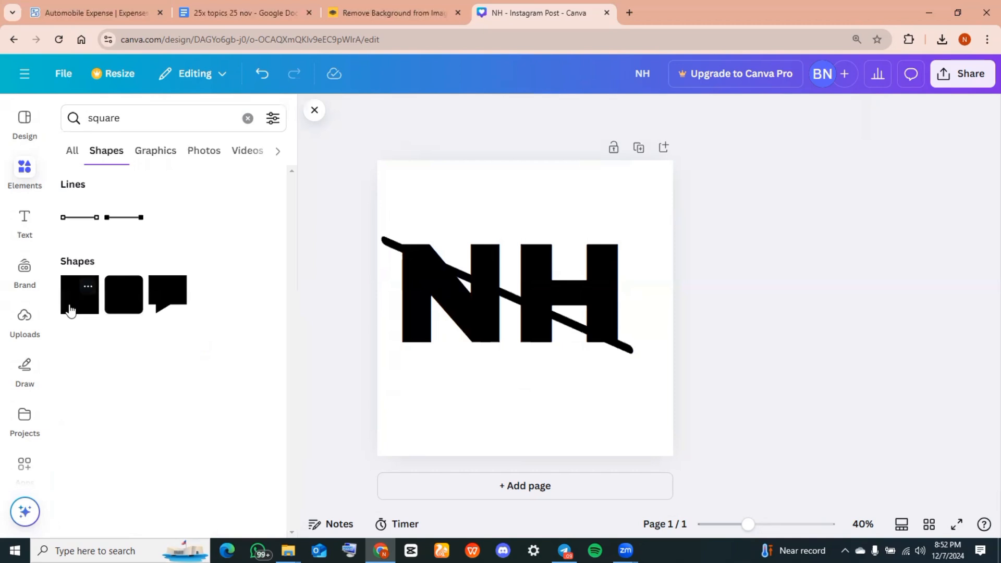
pyautogui.click(72, 308)
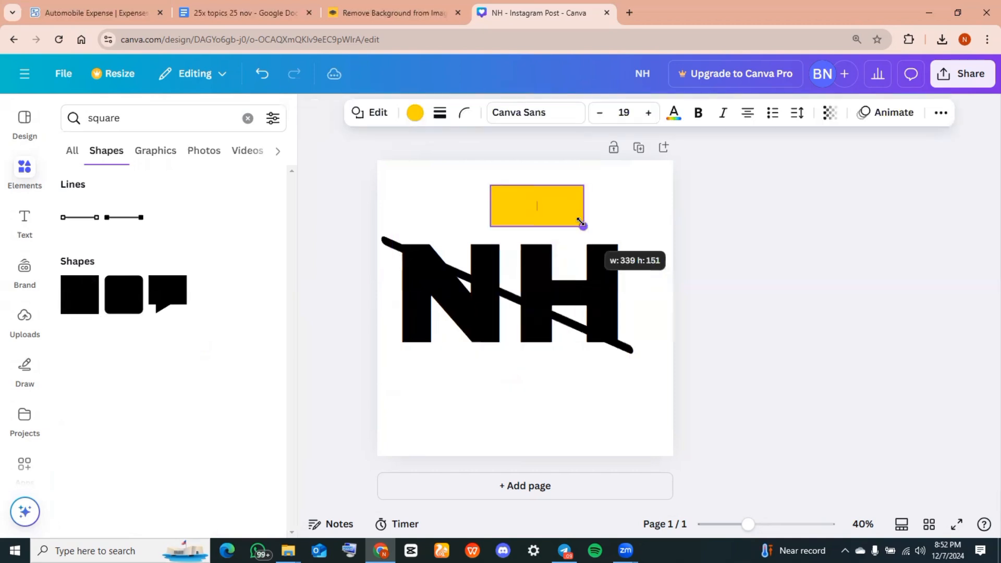
# Reshape the yellow square into a wide rectangle, rotate it parallel to the diagonal line and place it above the N
pyautogui.moveTo(586, 227); pyautogui.dragTo(610, 221)
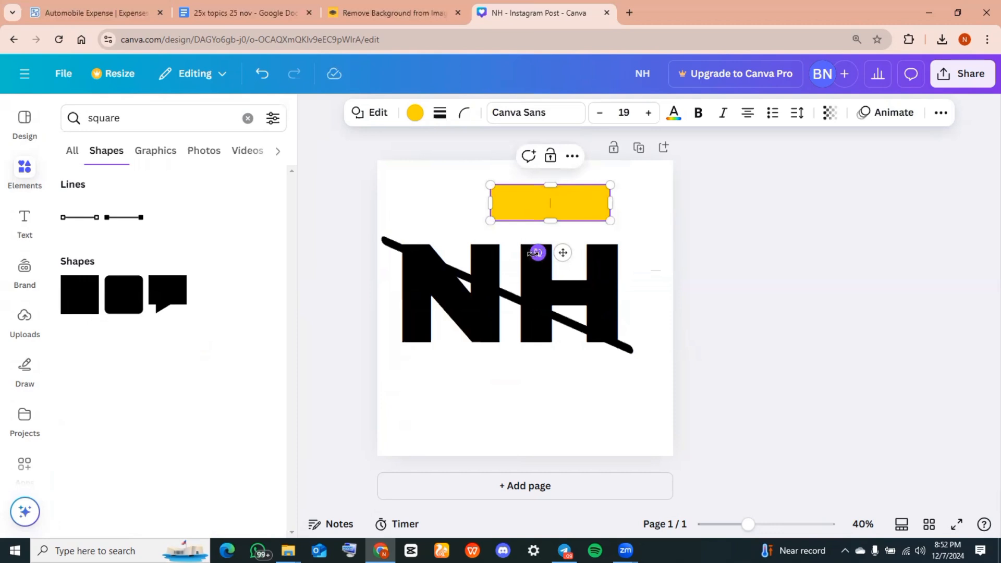
pyautogui.moveTo(537, 253)
pyautogui.mouseDown()
pyautogui.moveTo(496, 242)
pyautogui.moveTo(520, 244)
pyautogui.mouseUp()
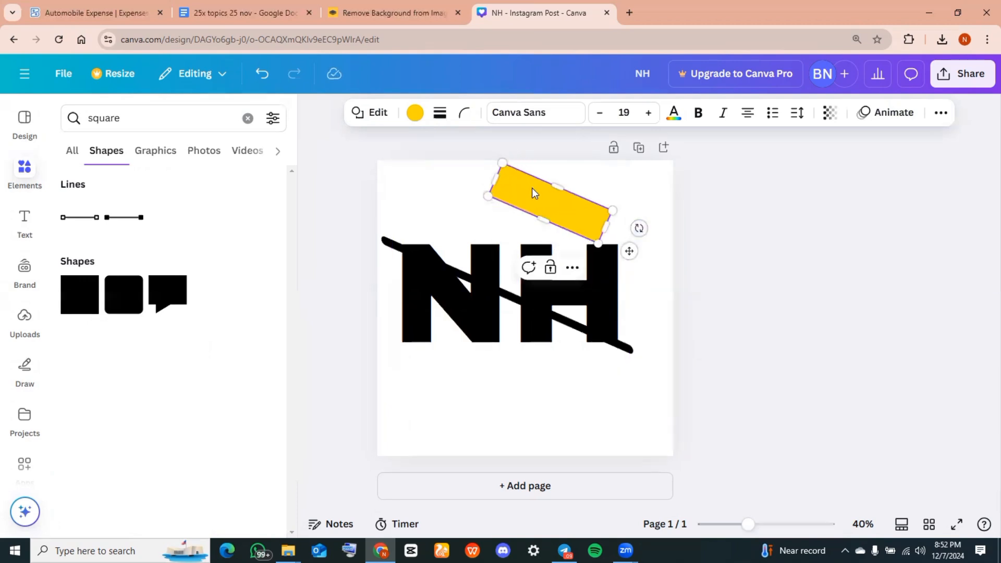
pyautogui.moveTo(534, 193); pyautogui.dragTo(441, 225)
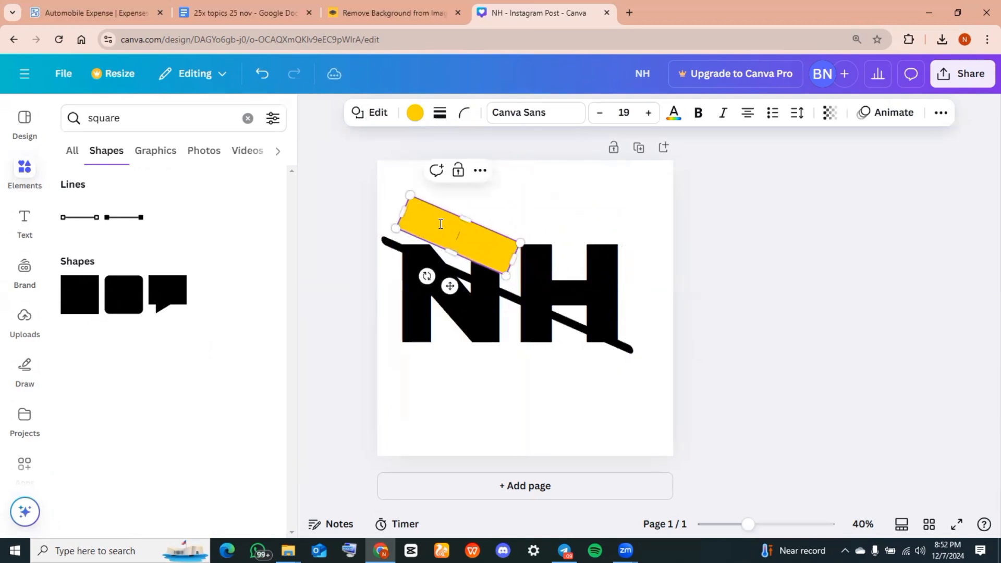
# Stretch the tilted yellow rectangle past the page edges so it covers everything above the diagonal line
pyautogui.moveTo(516, 257); pyautogui.dragTo(667, 342)
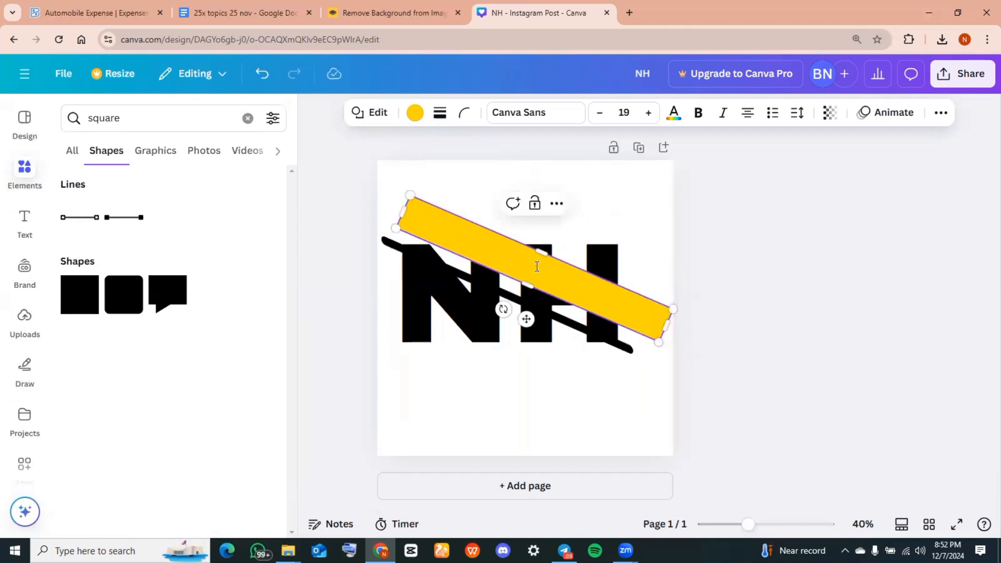
pyautogui.moveTo(402, 212); pyautogui.dragTo(375, 195)
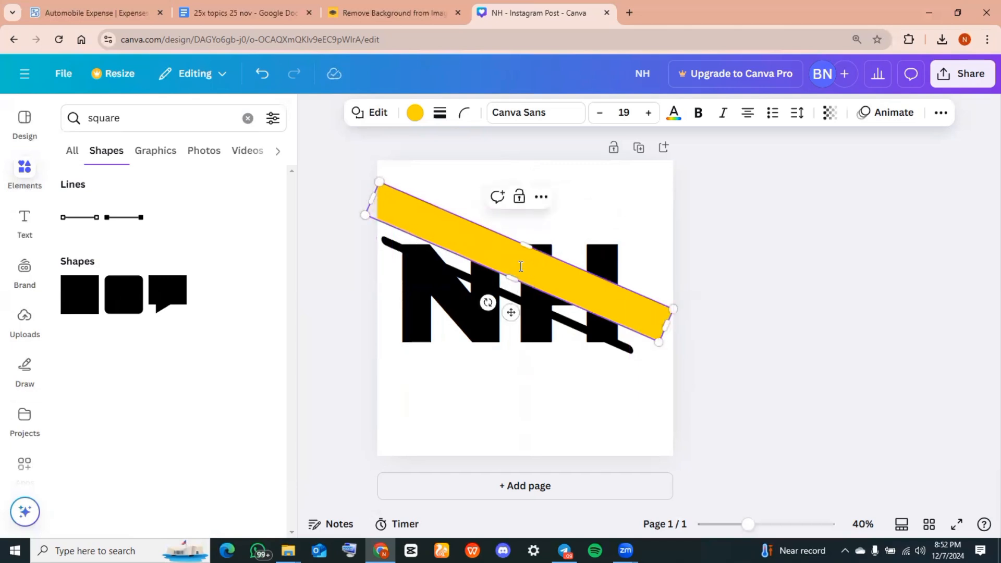
pyautogui.click(594, 228)
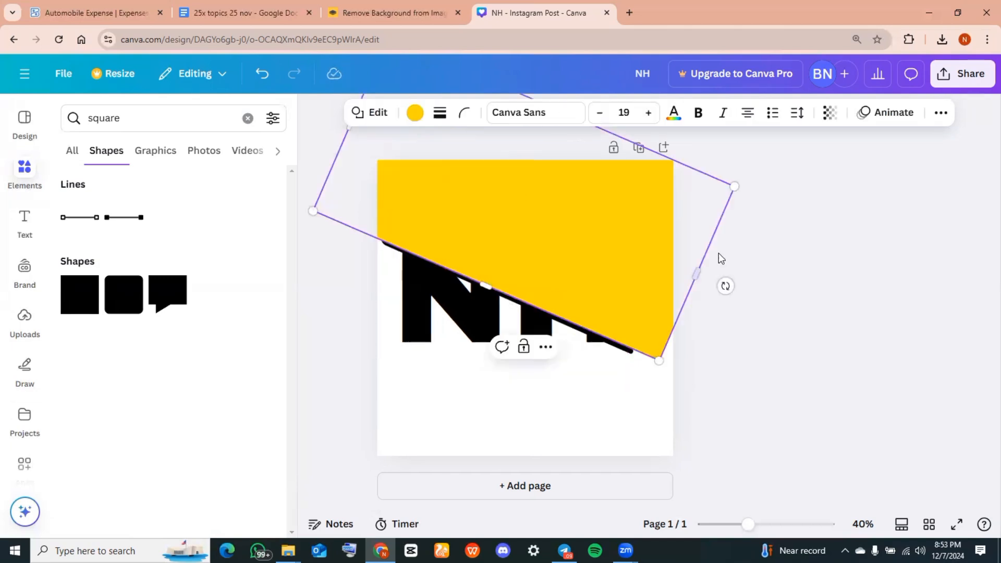
pyautogui.click(751, 305)
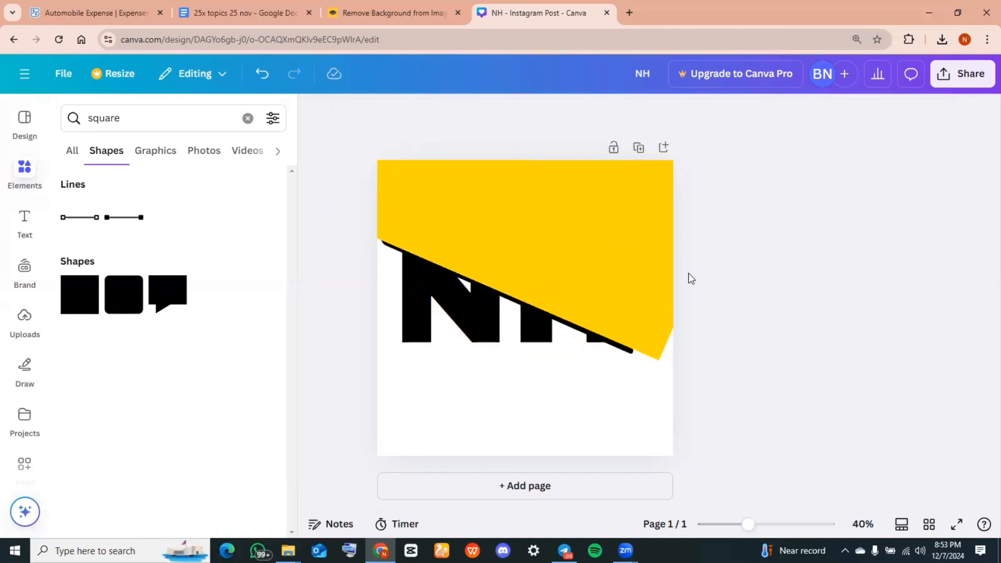
pyautogui.click(658, 312)
pyautogui.moveTo(697, 272); pyautogui.dragTo(722, 284)
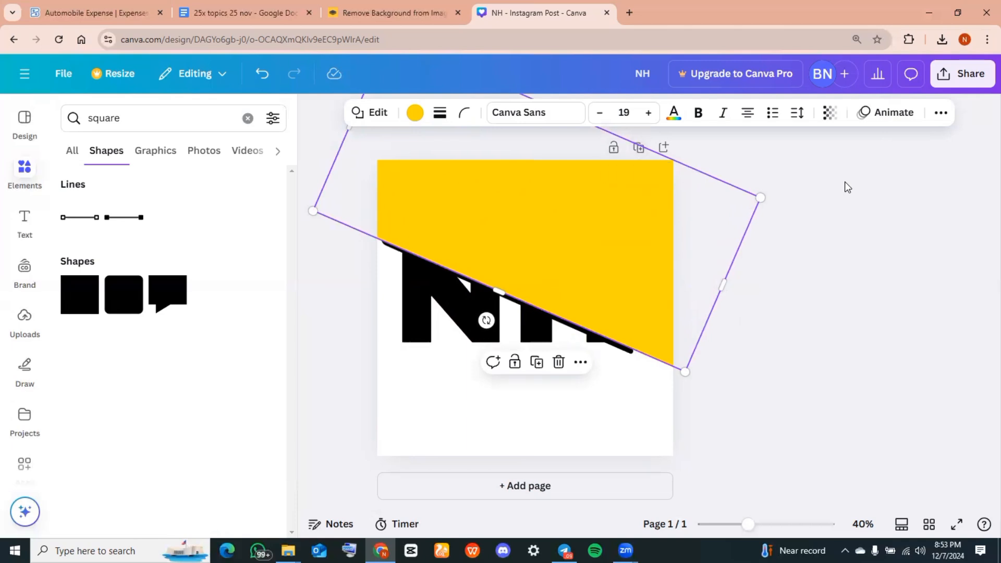
# Duplicate the yellow rectangle and place the copy below the diagonal line so its upper edge meets the original
pyautogui.click(535, 363)
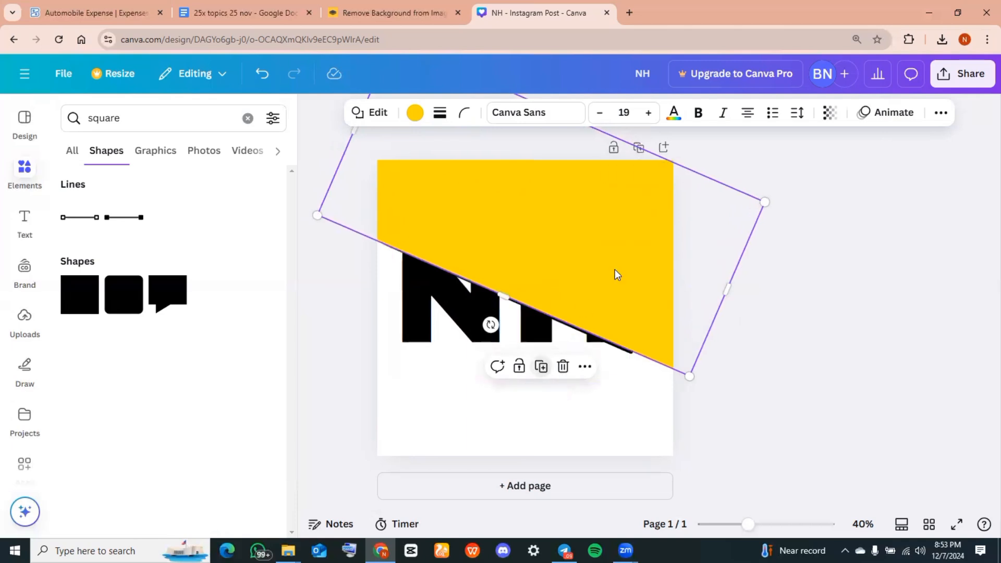
pyautogui.moveTo(655, 201); pyautogui.dragTo(591, 375)
pyautogui.click(758, 306)
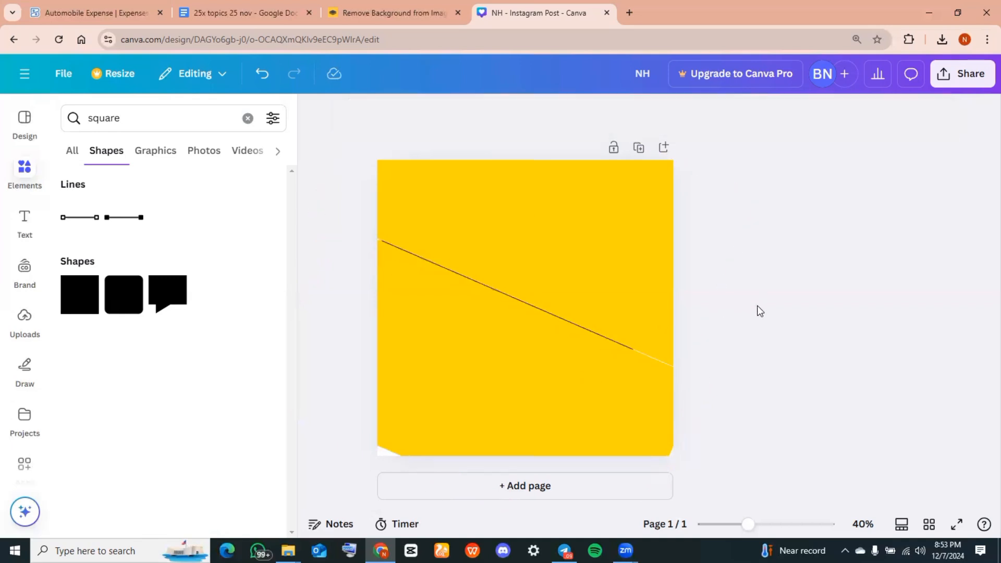
pyautogui.click(503, 402)
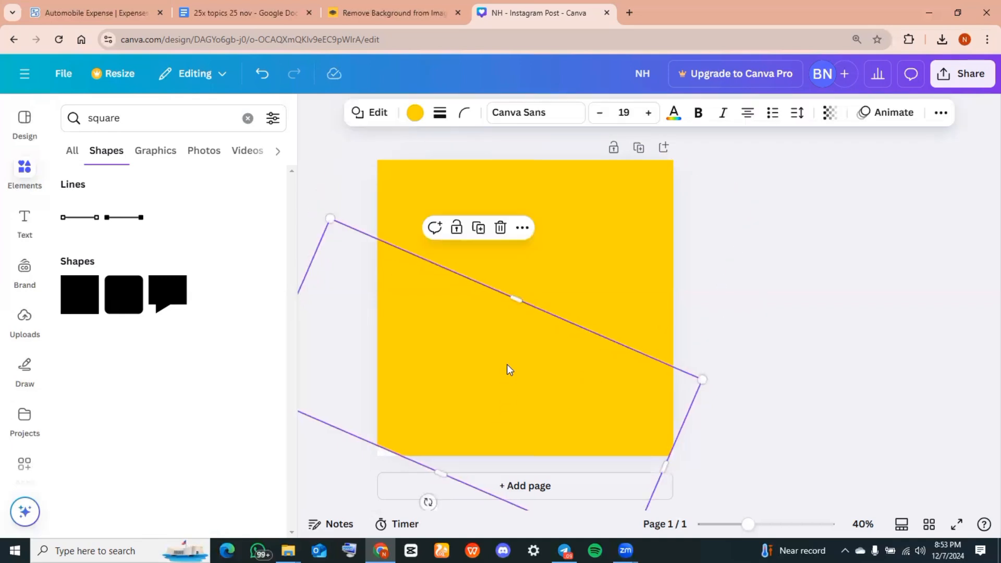
pyautogui.moveTo(513, 336); pyautogui.dragTo(514, 339)
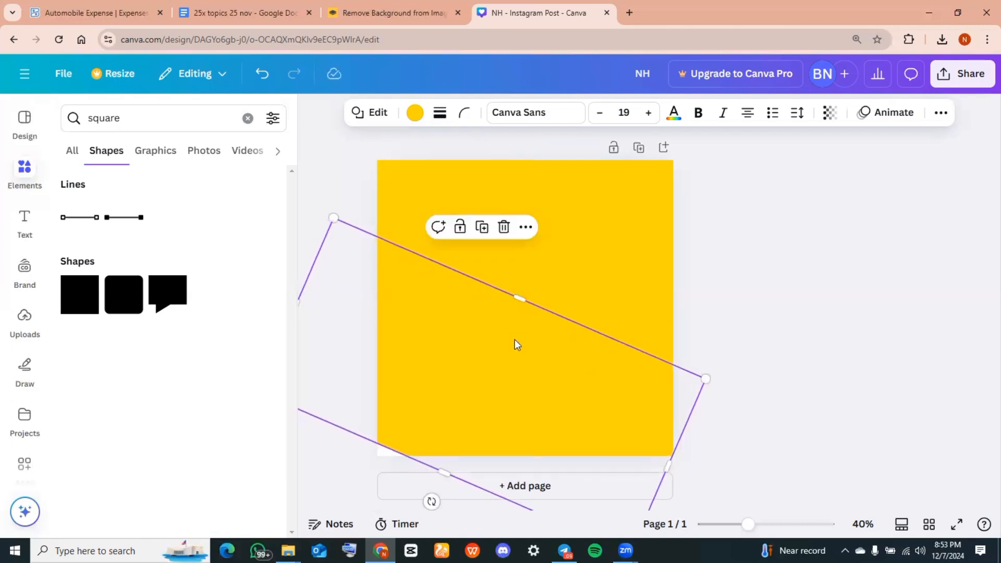
pyautogui.click(788, 238)
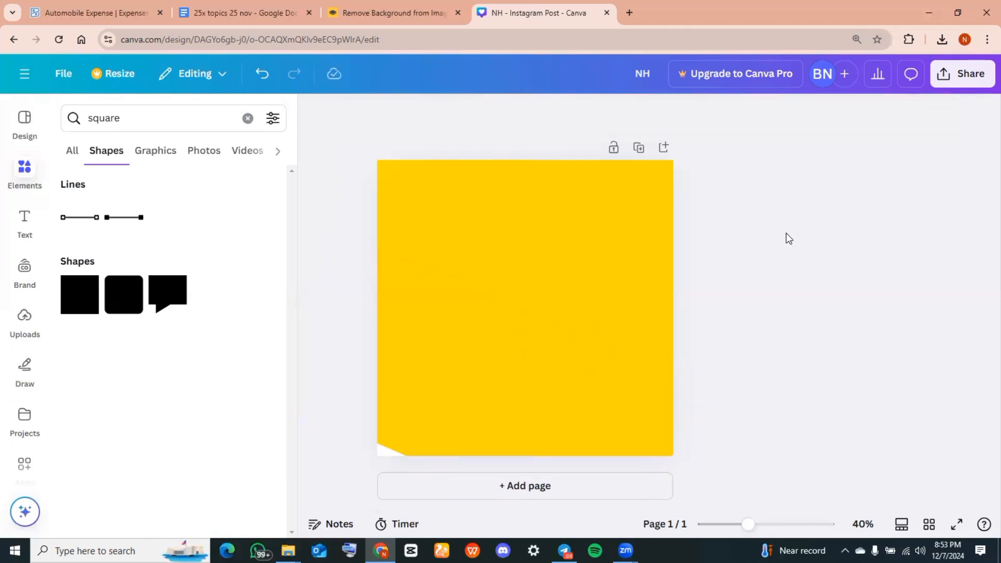
# Stretch the lower yellow rectangle downward so it covers the remaining white corner of the page
pyautogui.click(417, 422)
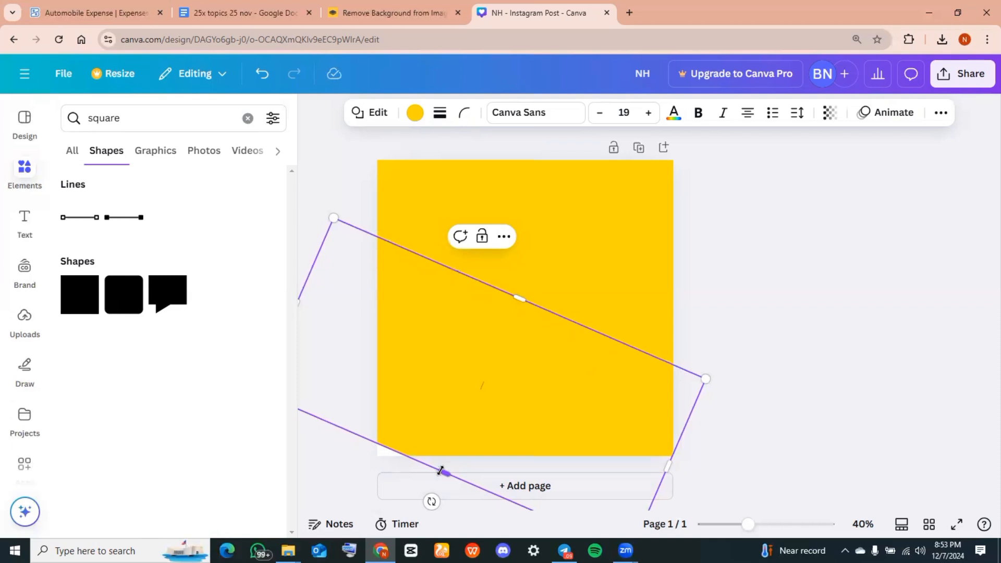
pyautogui.moveTo(441, 471); pyautogui.dragTo(436, 492)
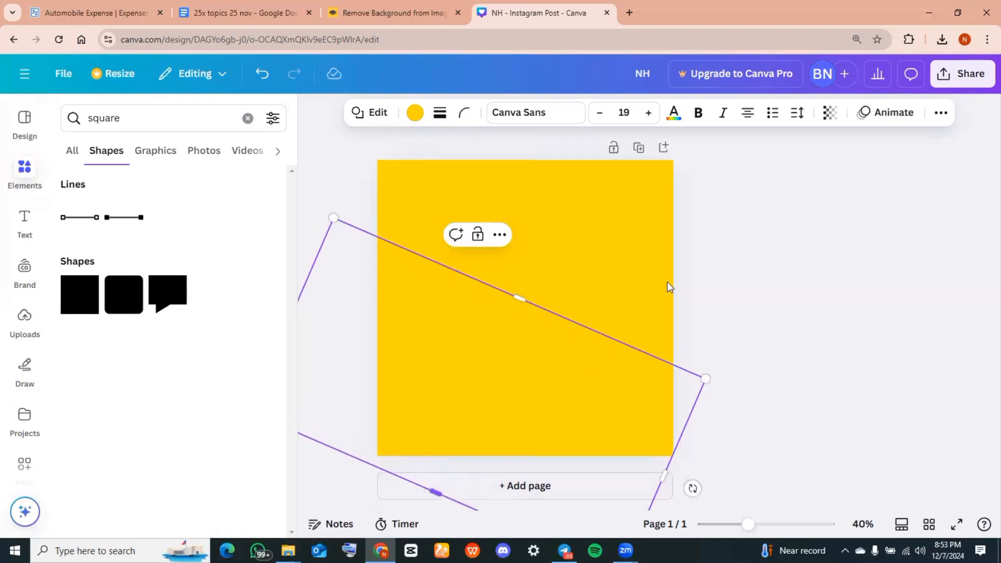
pyautogui.click(751, 291)
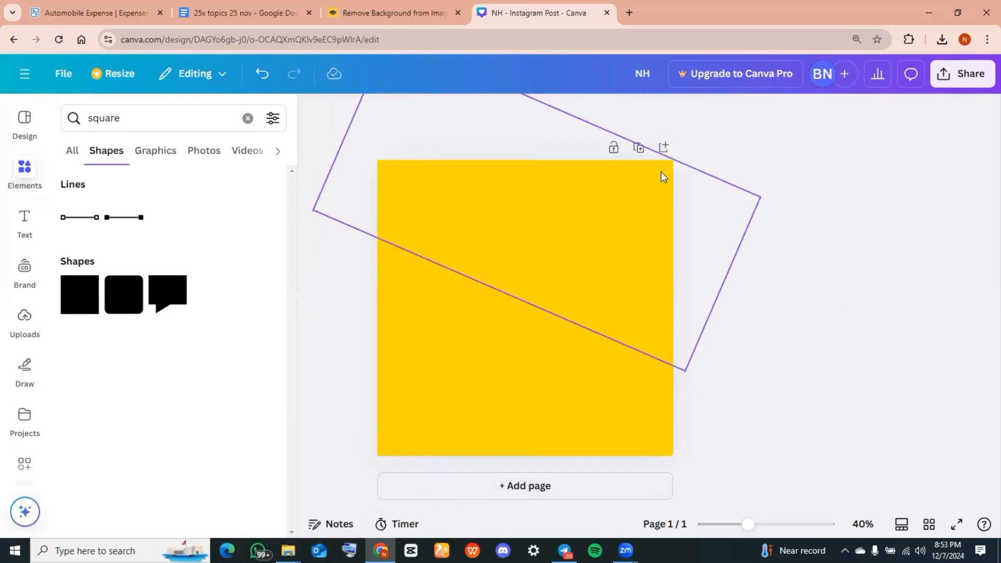
# Duplicate the page and delete the upper yellow rectangle from page 1
pyautogui.click(640, 151)
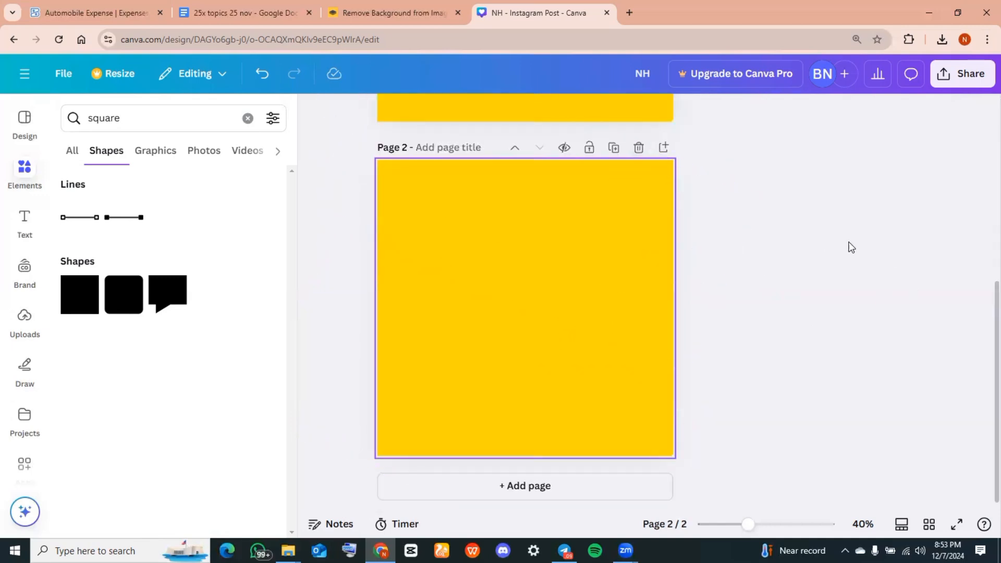
pyautogui.scroll(5, 851, 247)
pyautogui.click(615, 211)
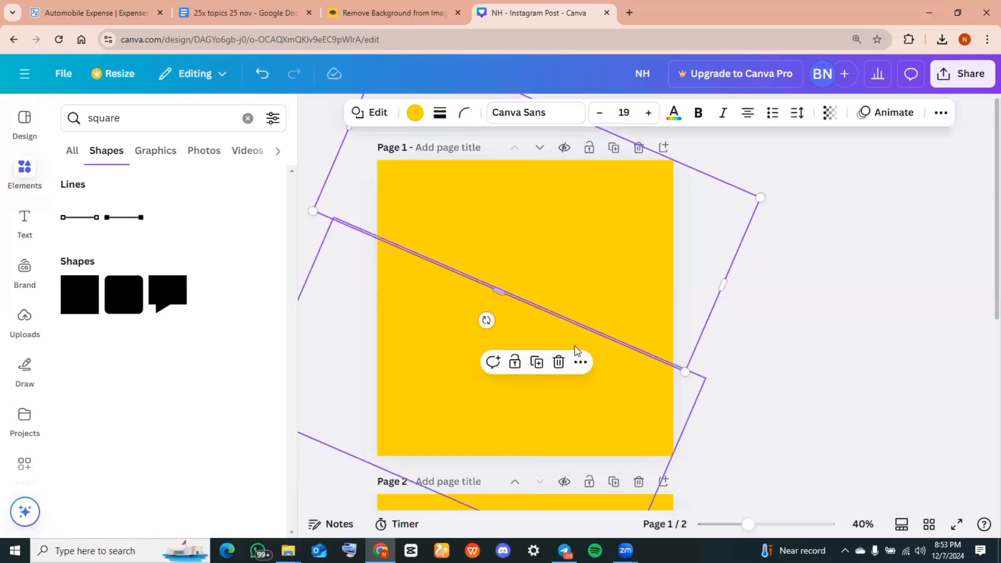
pyautogui.click(559, 363)
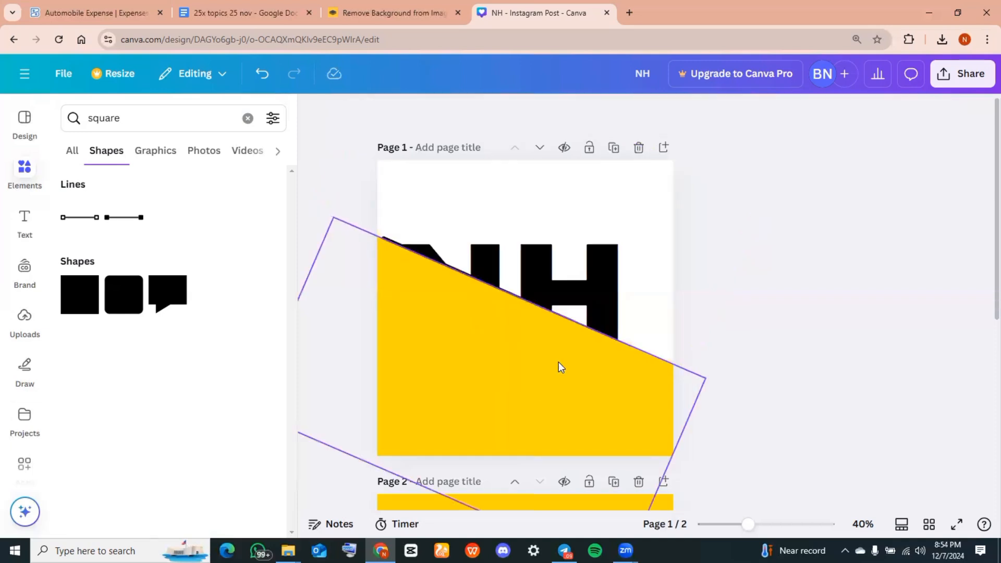
# Change the remaining yellow rectangle on page 1 to white #ffffff
pyautogui.click(558, 361)
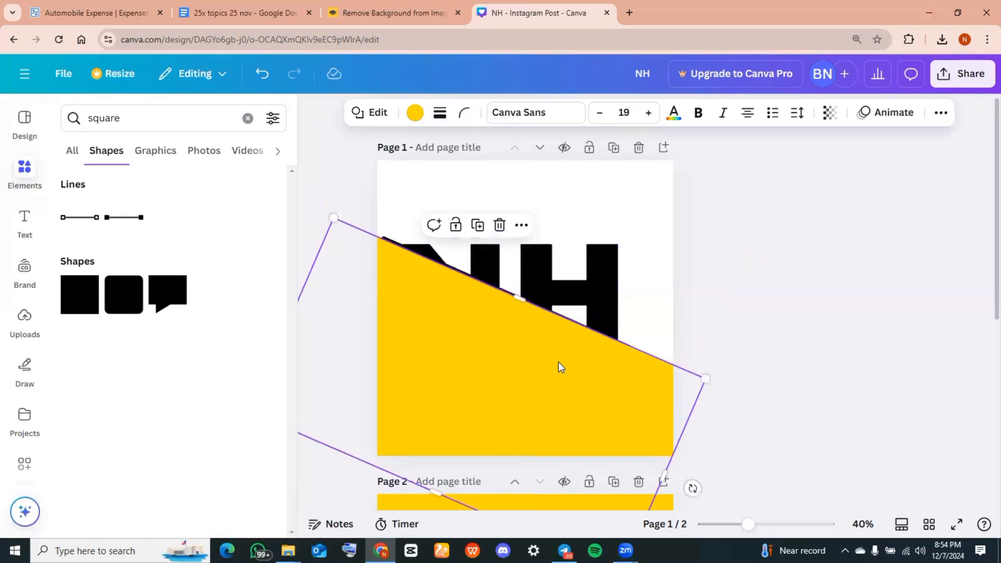
pyautogui.click(415, 113)
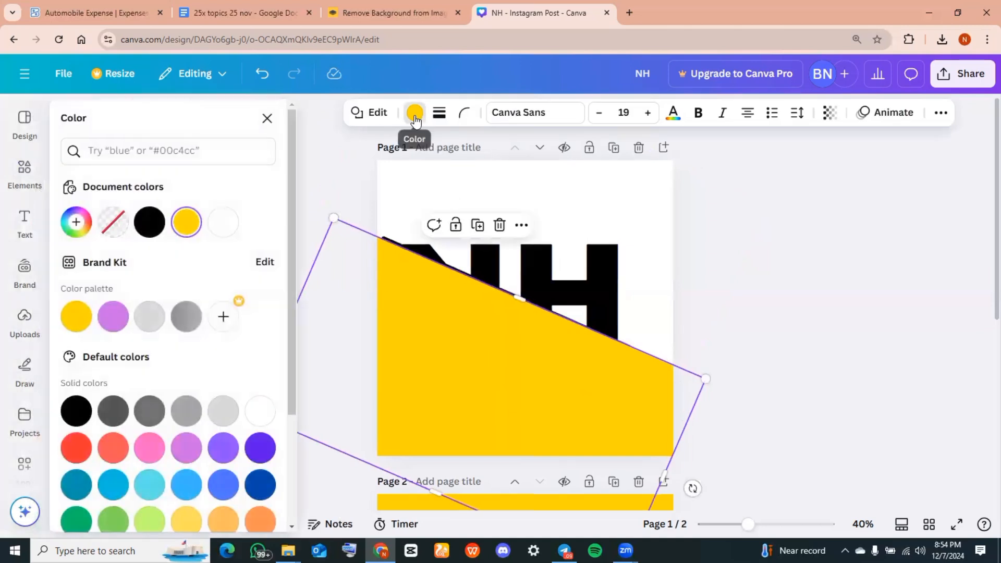
pyautogui.click(224, 222)
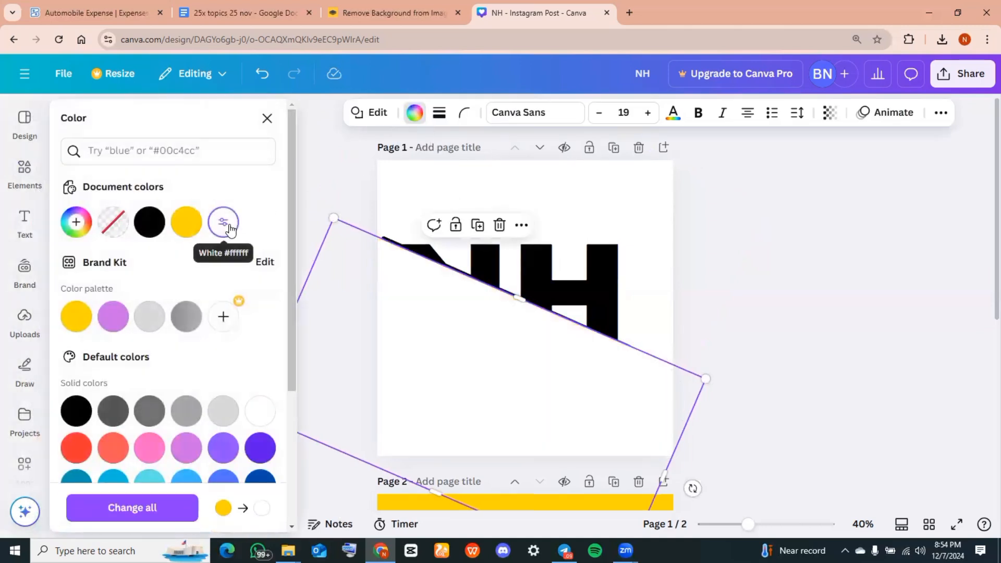
pyautogui.click(782, 287)
# Take the lower yellow rectangle off page 2 so the letters below the diagonal line are uncovered
pyautogui.scroll(-2, 783, 287)
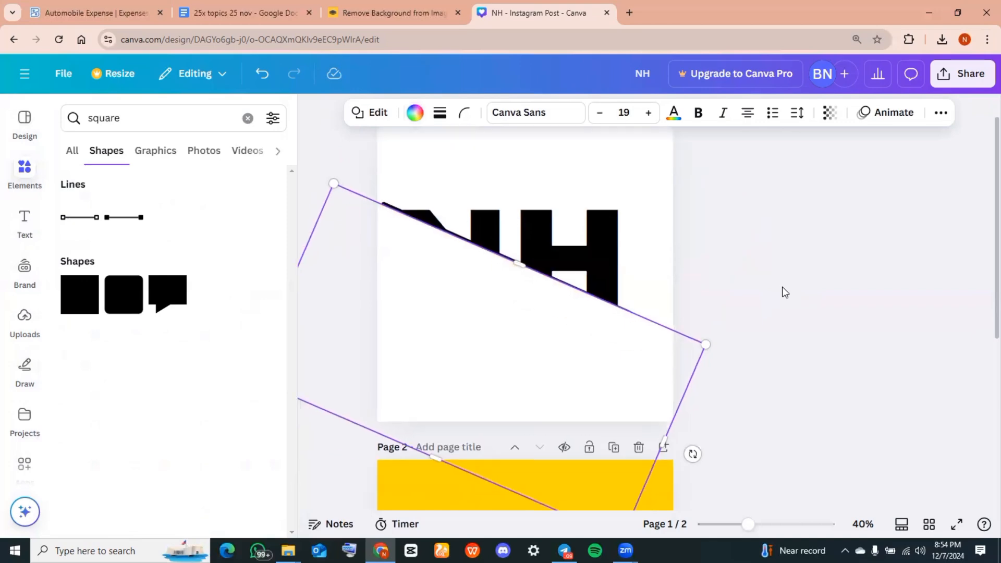
pyautogui.scroll(-4, 782, 287)
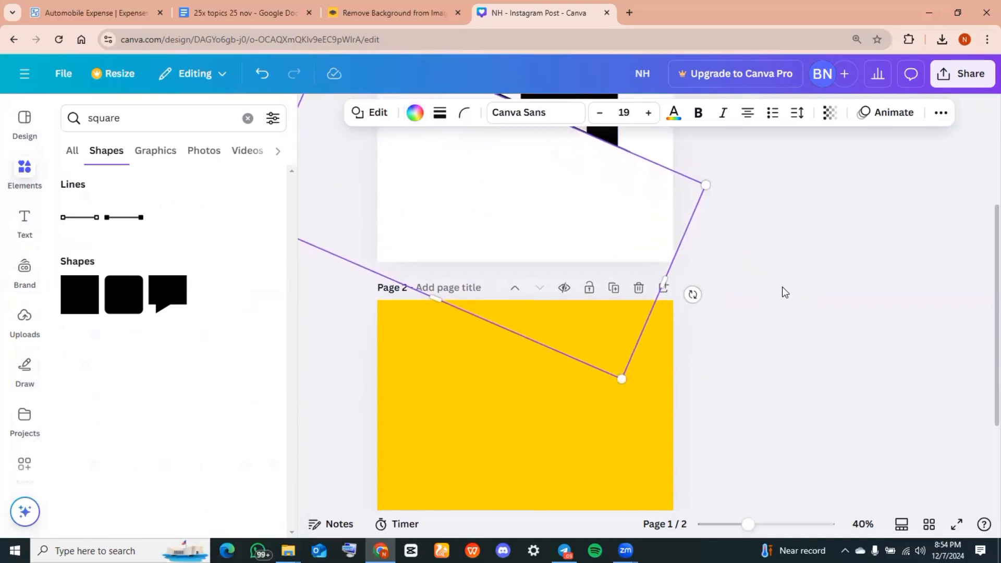
pyautogui.moveTo(472, 360); pyautogui.dragTo(501, 231)
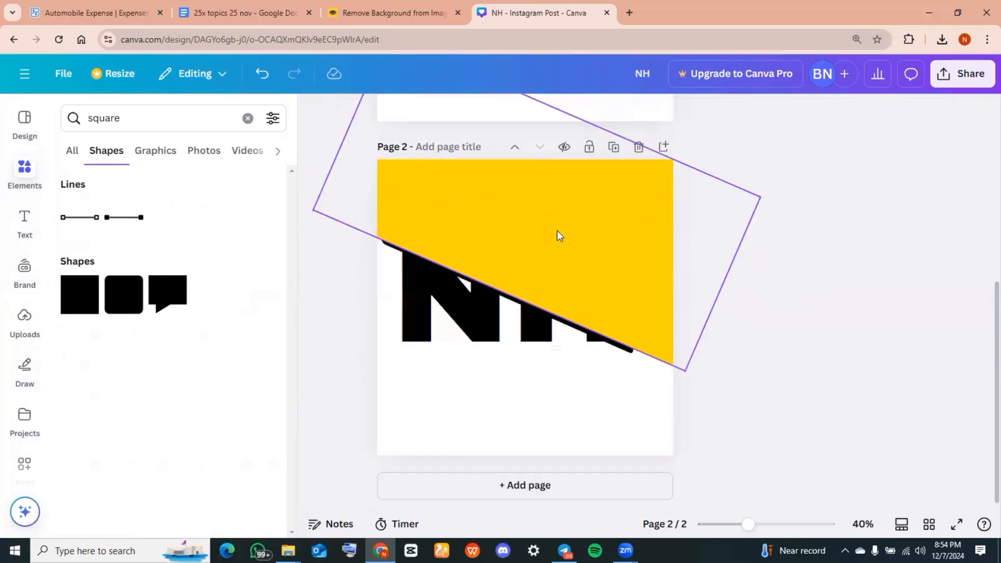
# Change the upper yellow rectangle on page 2 to white
pyautogui.click(415, 113)
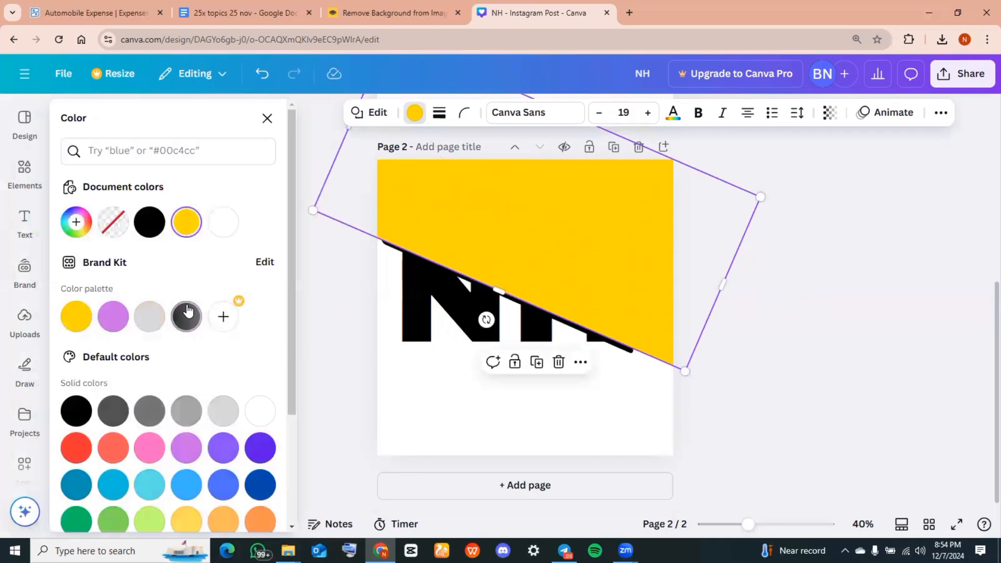
pyautogui.click(218, 226)
pyautogui.press('Escape')
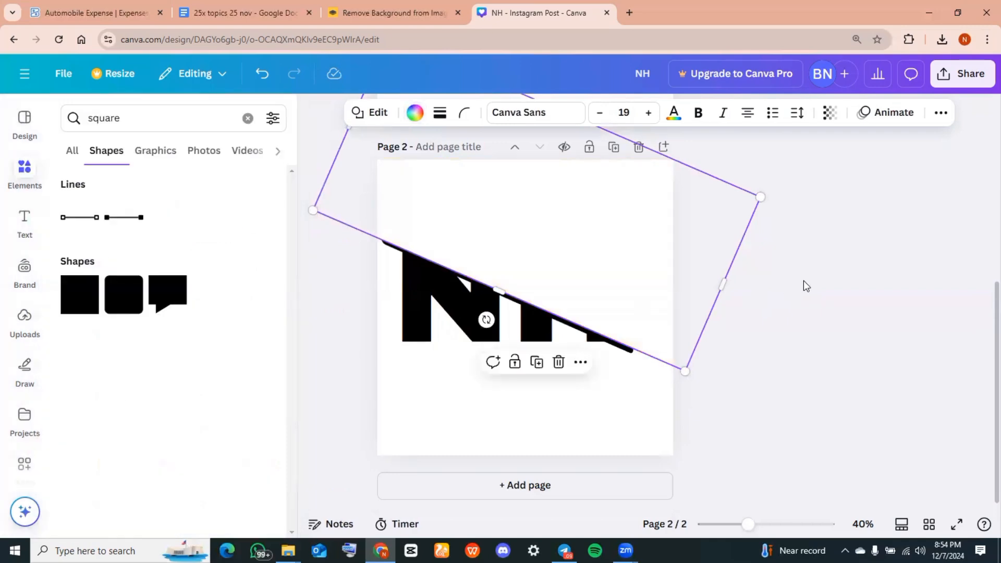
pyautogui.scroll(2, 804, 281)
pyautogui.click(803, 281)
# Download only page 1 of the design as a PNG at 1,080 × 1,080 px
pyautogui.scroll(1, 803, 280)
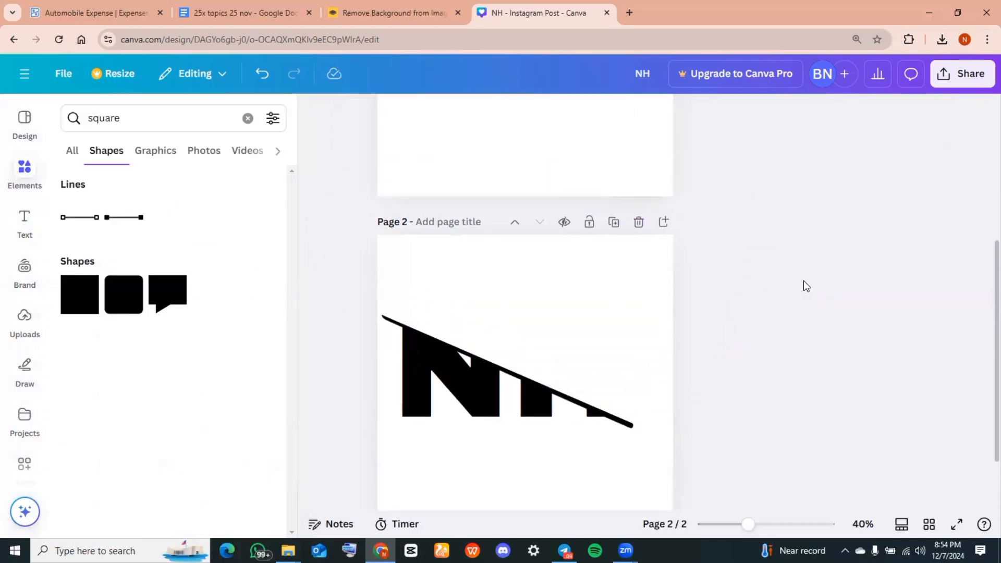
pyautogui.scroll(5, 803, 281)
pyautogui.scroll(-3, 803, 281)
pyautogui.scroll(3, 803, 280)
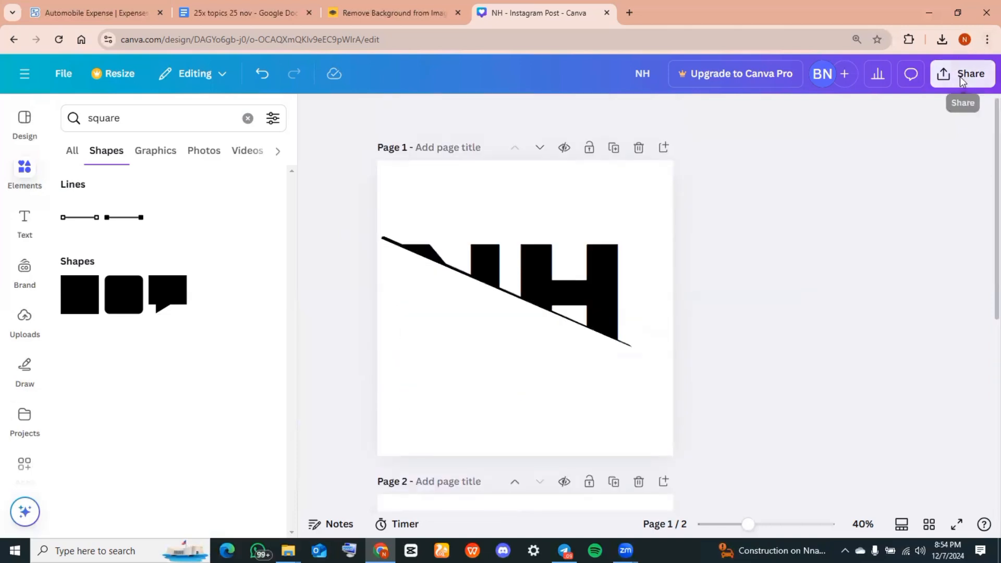
pyautogui.click(959, 76)
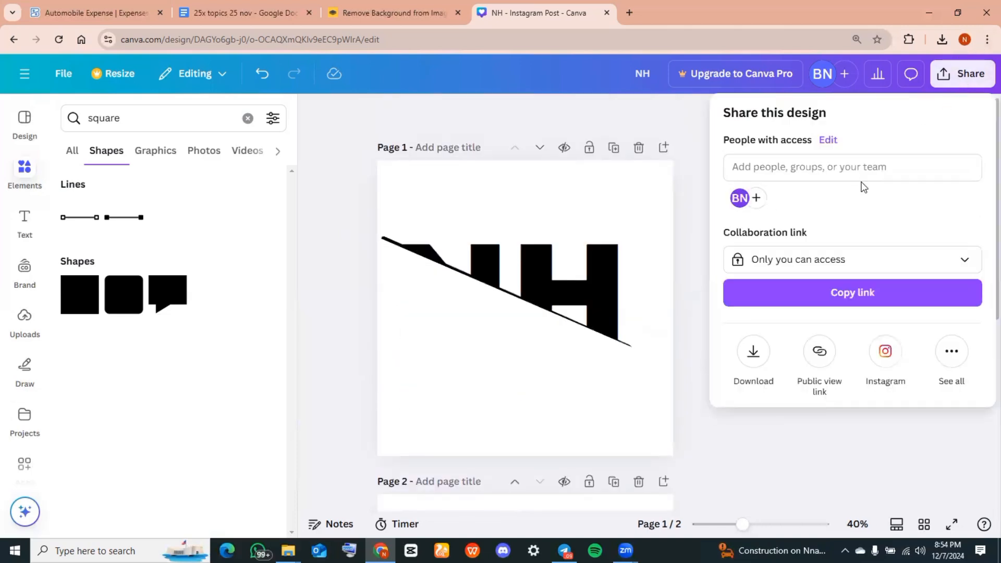
pyautogui.click(753, 351)
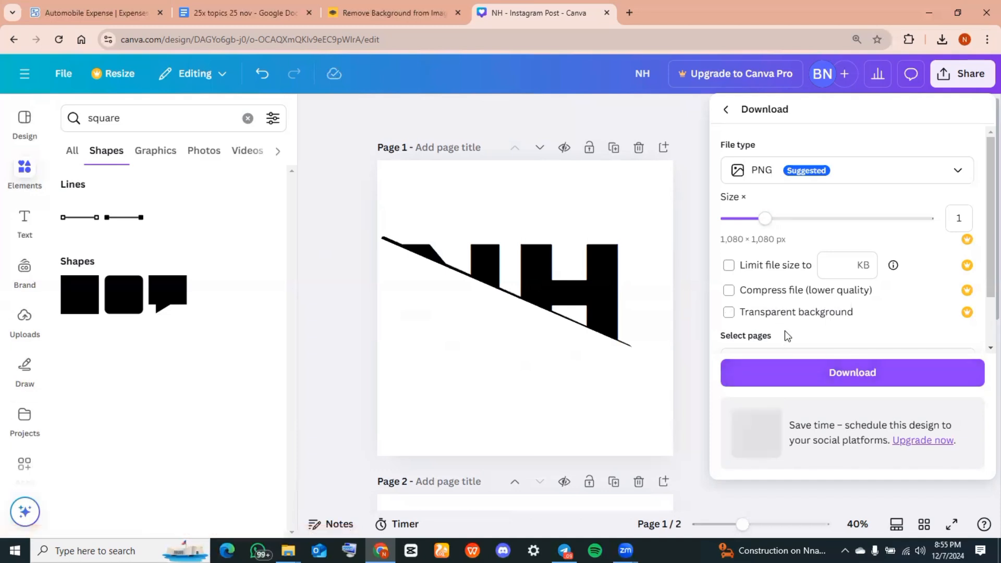
pyautogui.scroll(-2, 785, 334)
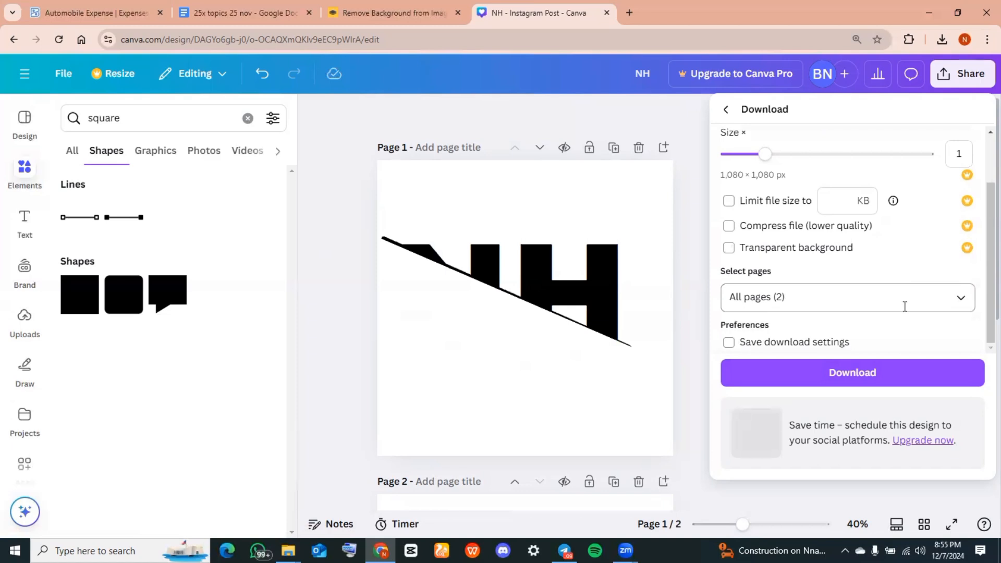
pyautogui.click(905, 307)
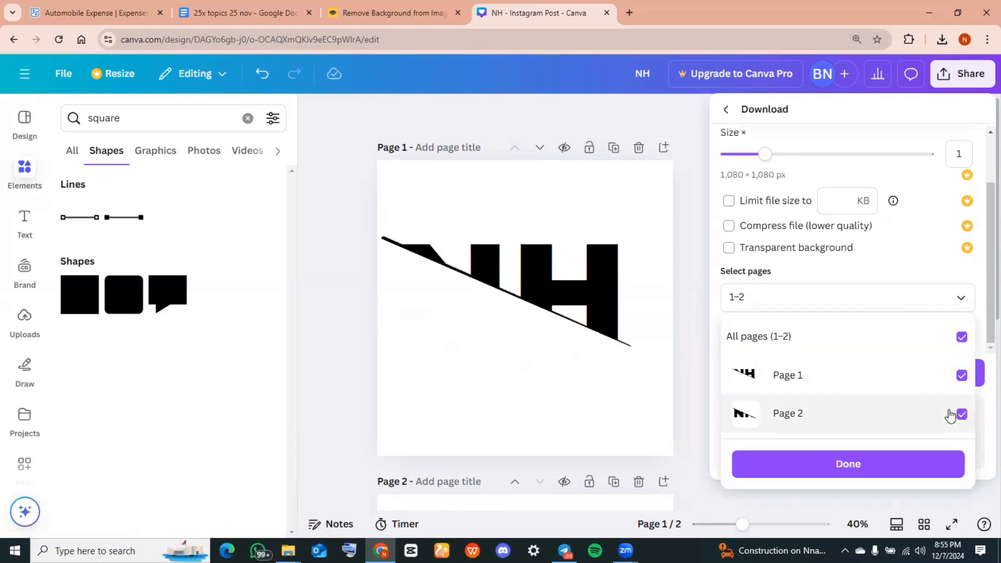
pyautogui.click(963, 417)
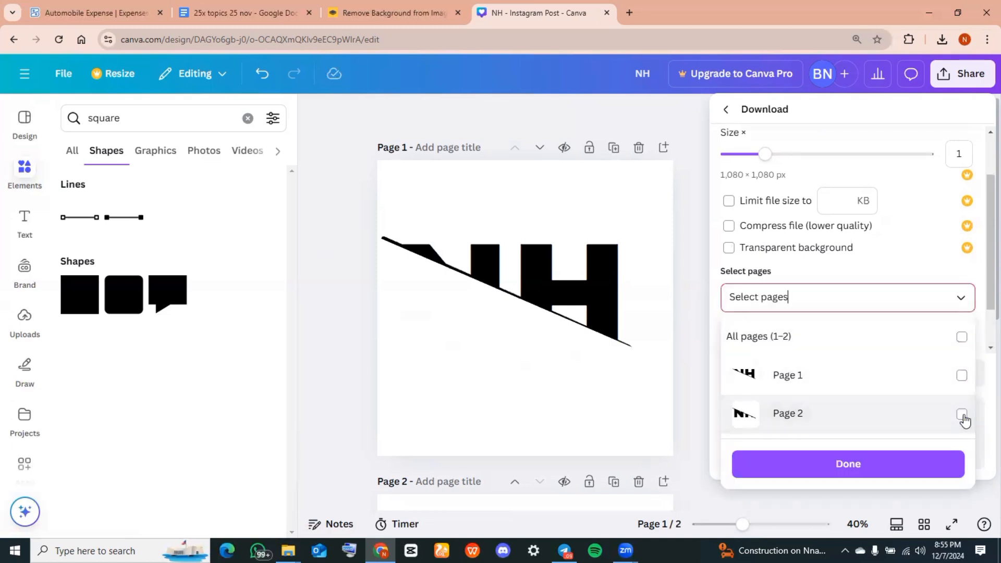
pyautogui.click(962, 377)
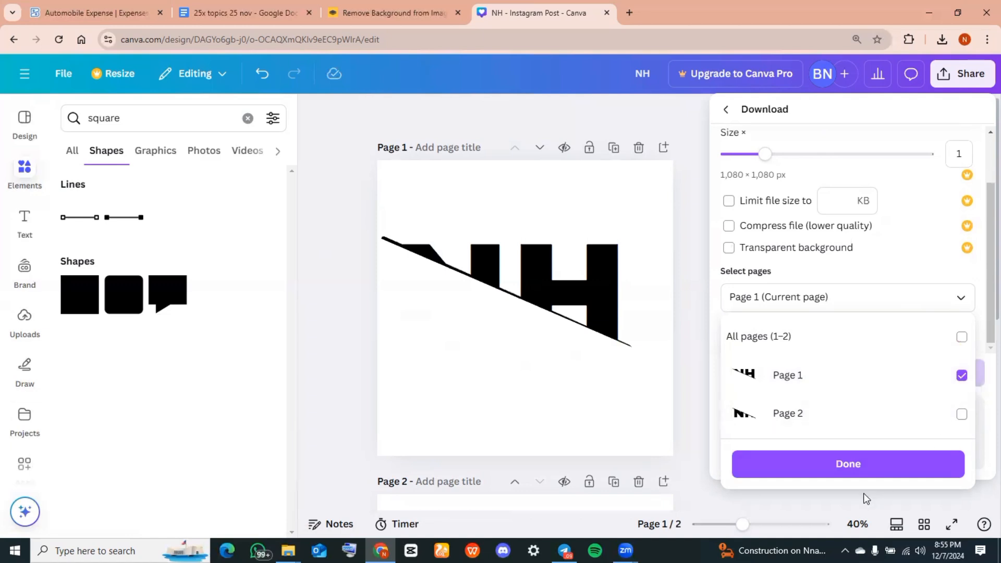
pyautogui.click(858, 468)
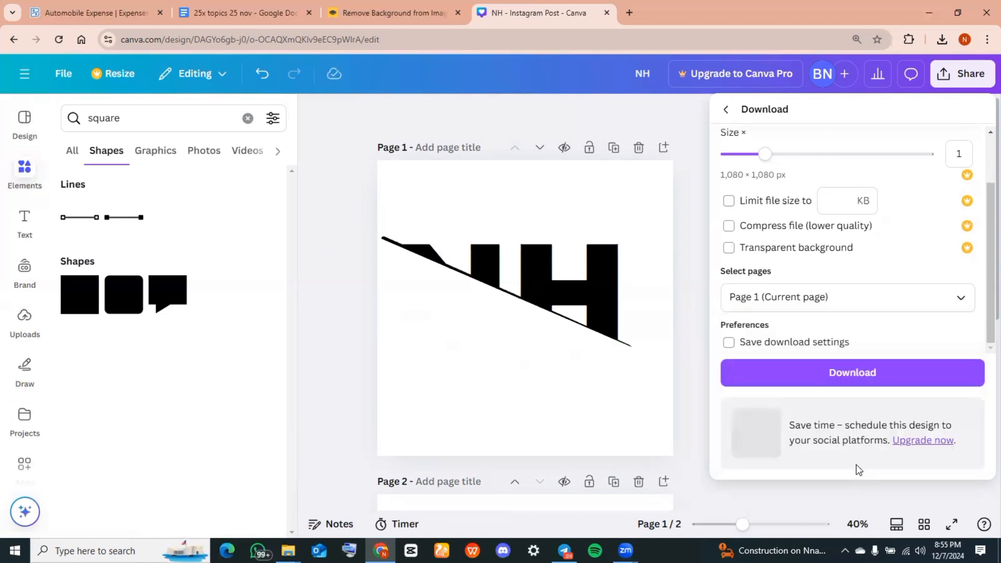
pyautogui.click(853, 374)
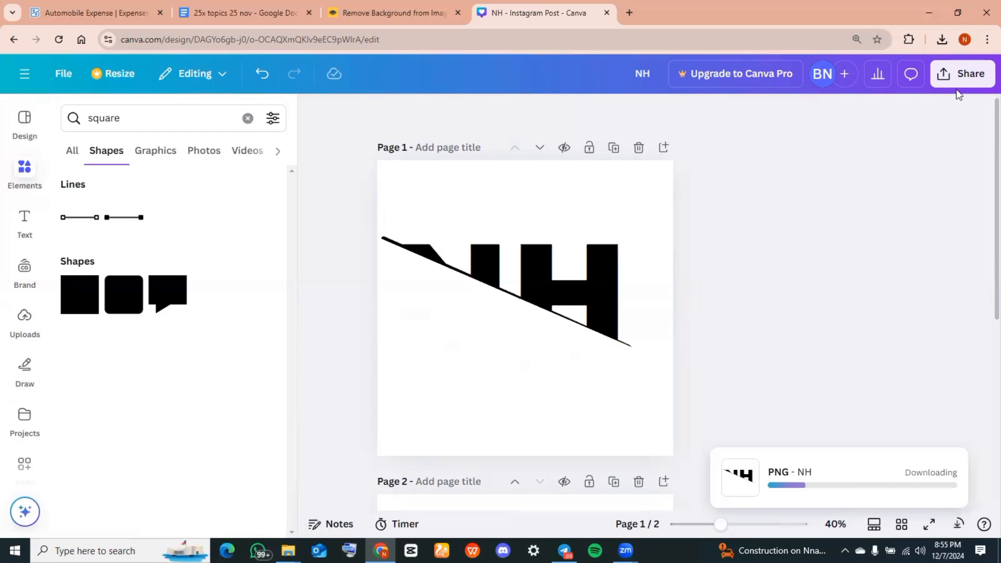
# Switch to remove.bg, upload the NH (1) and NH images from Downloads, and download both background-free versions at 500 × 500 px
pyautogui.click(393, 13)
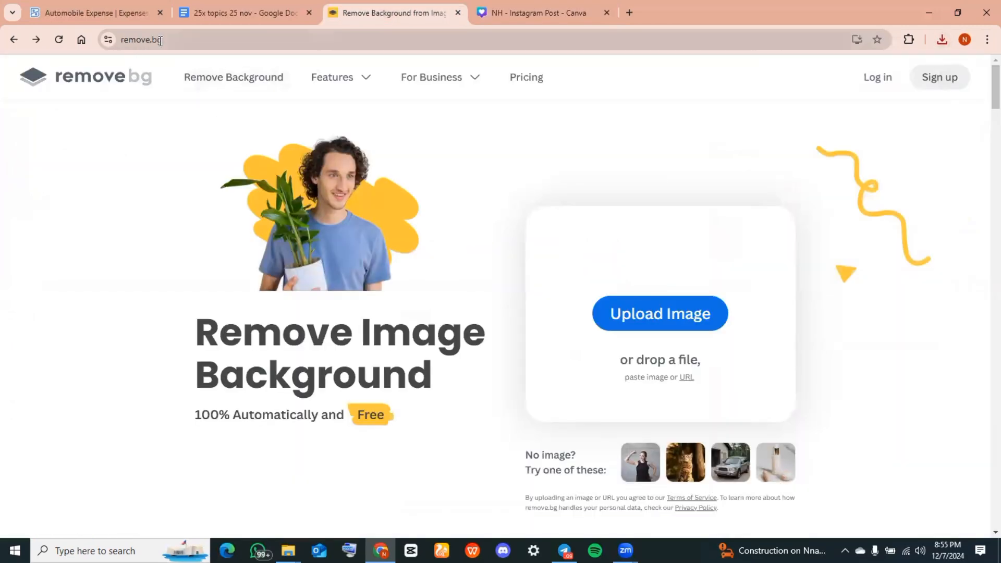
pyautogui.click(631, 324)
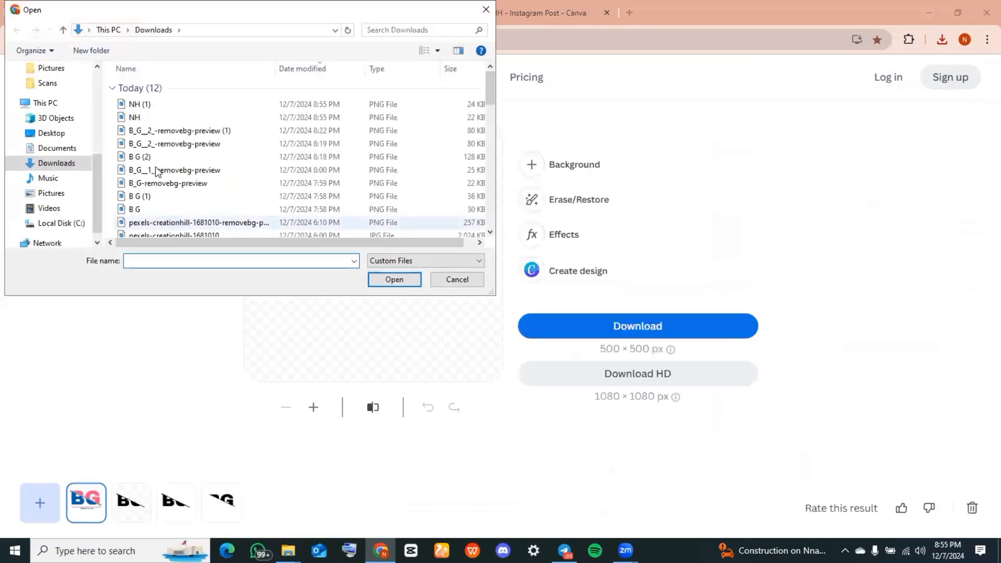
pyautogui.click(146, 105)
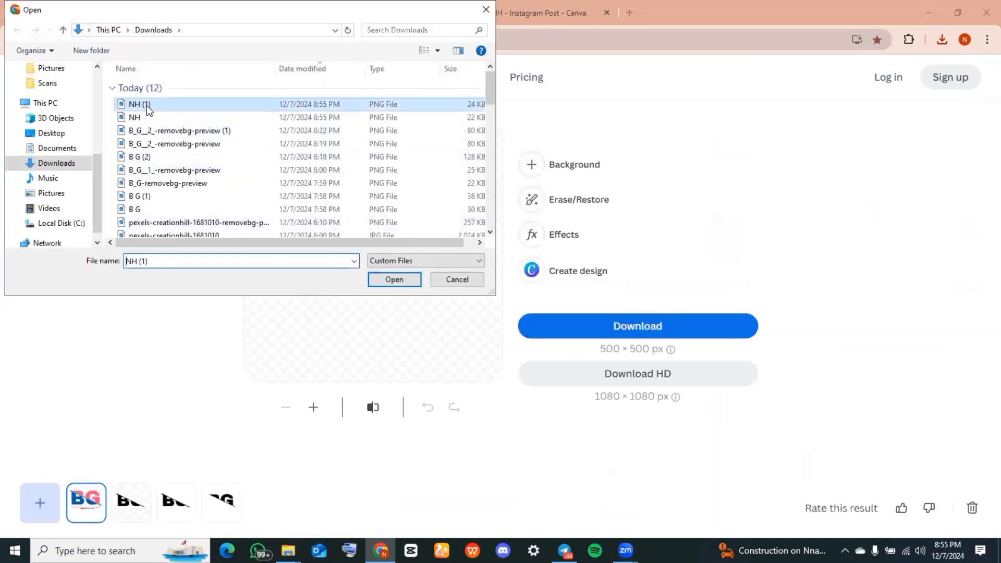
pyautogui.click(401, 283)
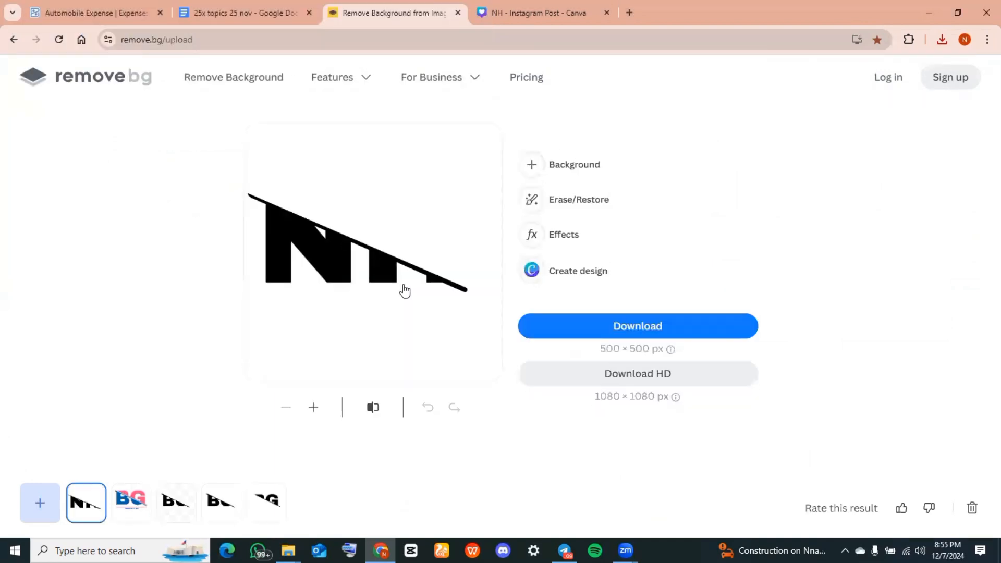
pyautogui.click(618, 328)
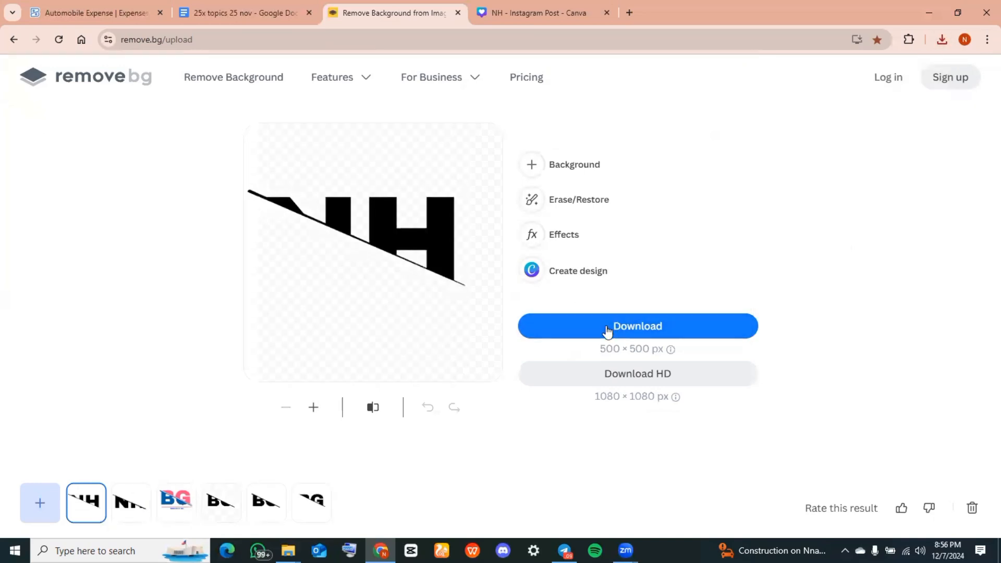
pyautogui.click(608, 329)
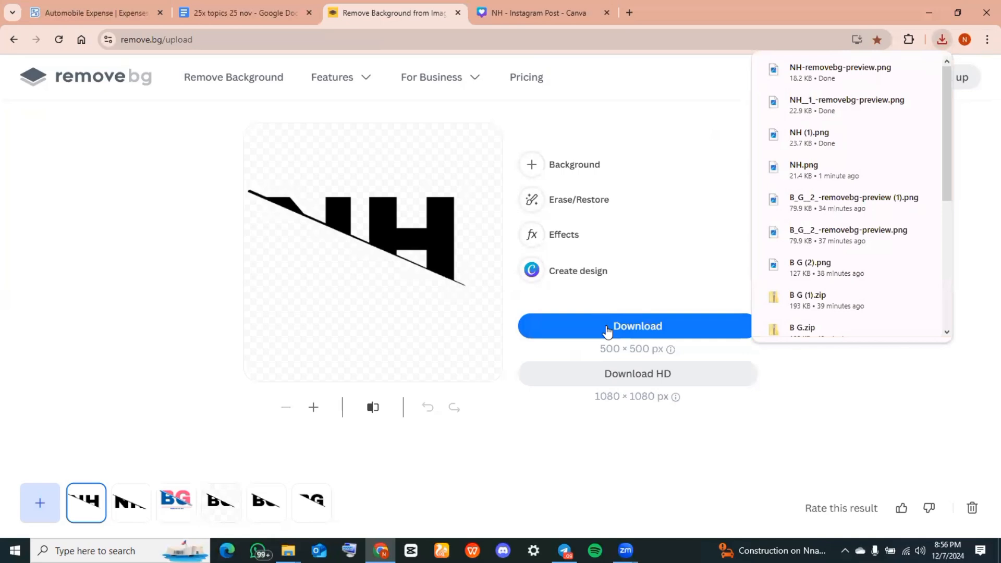
# Switch back to the Canva design and add a blank page after page 2
pyautogui.click(498, 21)
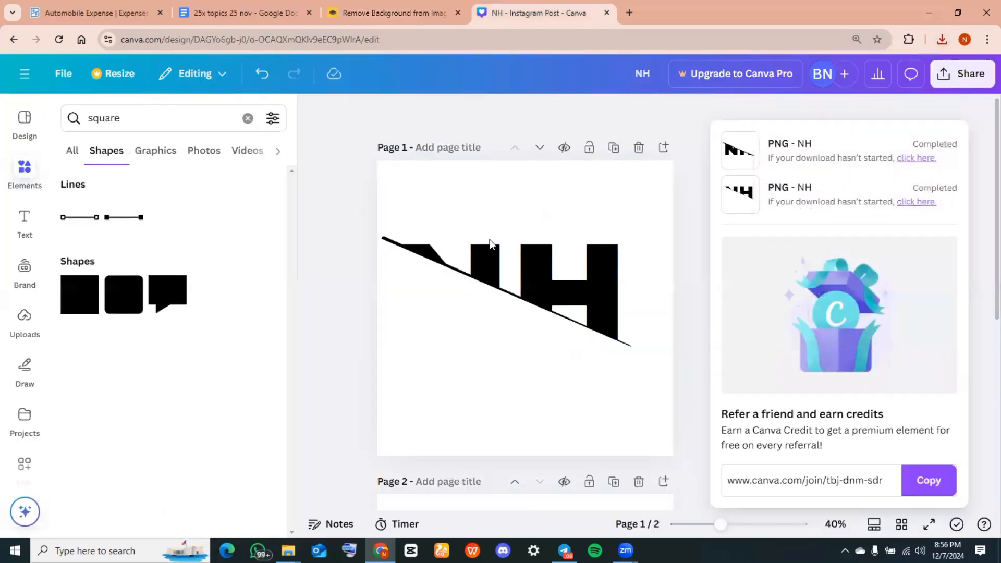
pyautogui.scroll(-5, 573, 322)
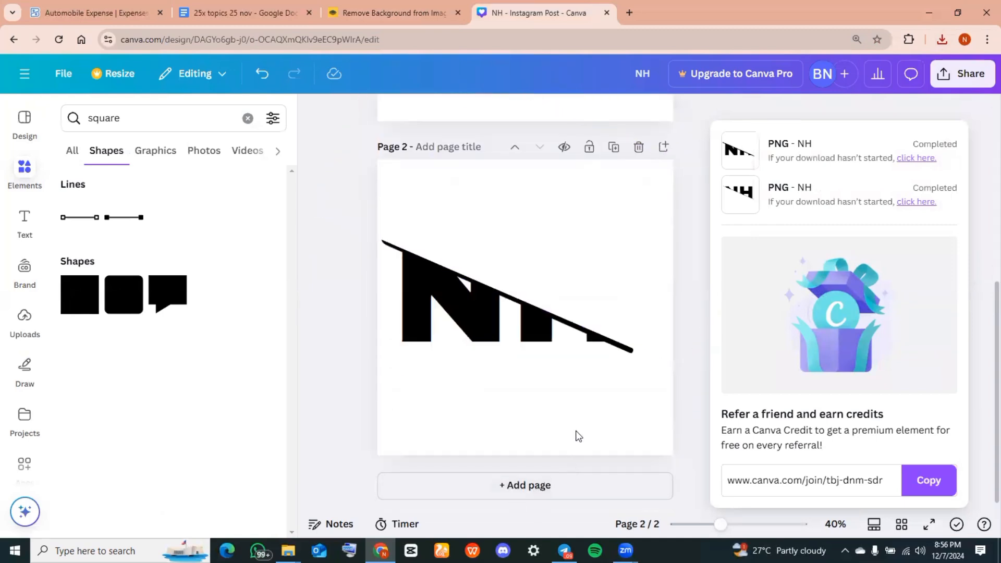
pyautogui.click(681, 364)
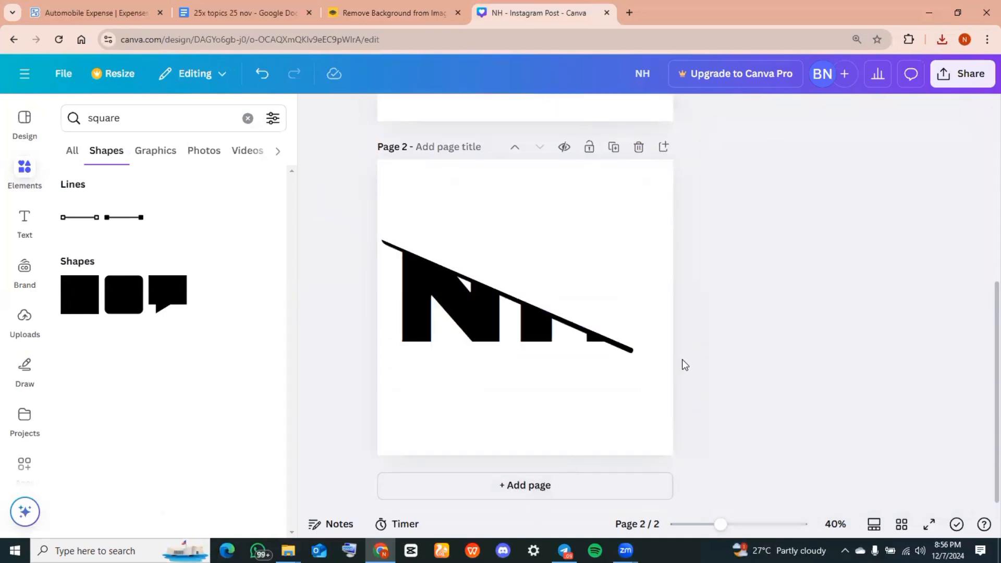
pyautogui.click(532, 490)
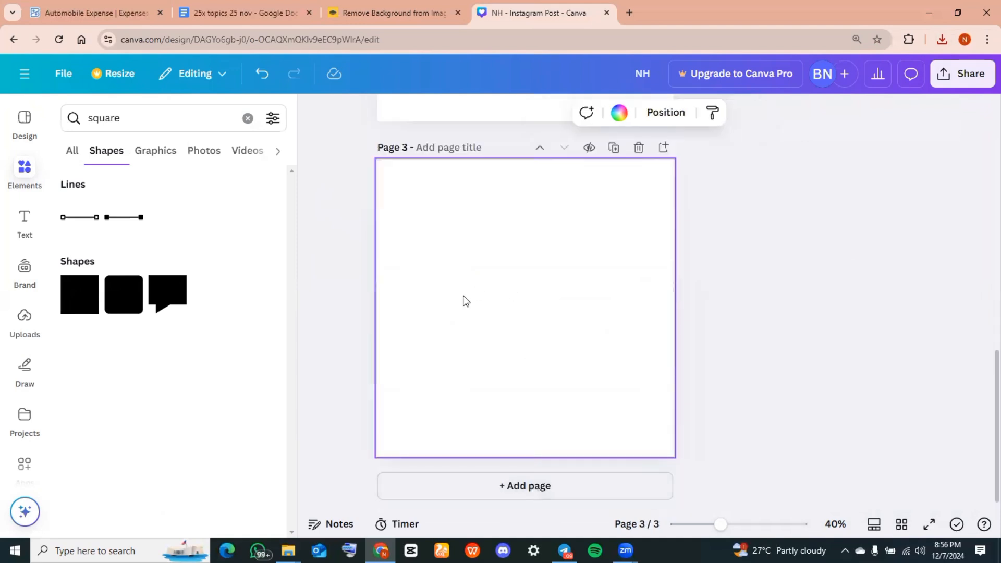
# Upload NH-removebg-preview and NH__1_-removebg-preview from Downloads and place both images on page 3
pyautogui.click(23, 319)
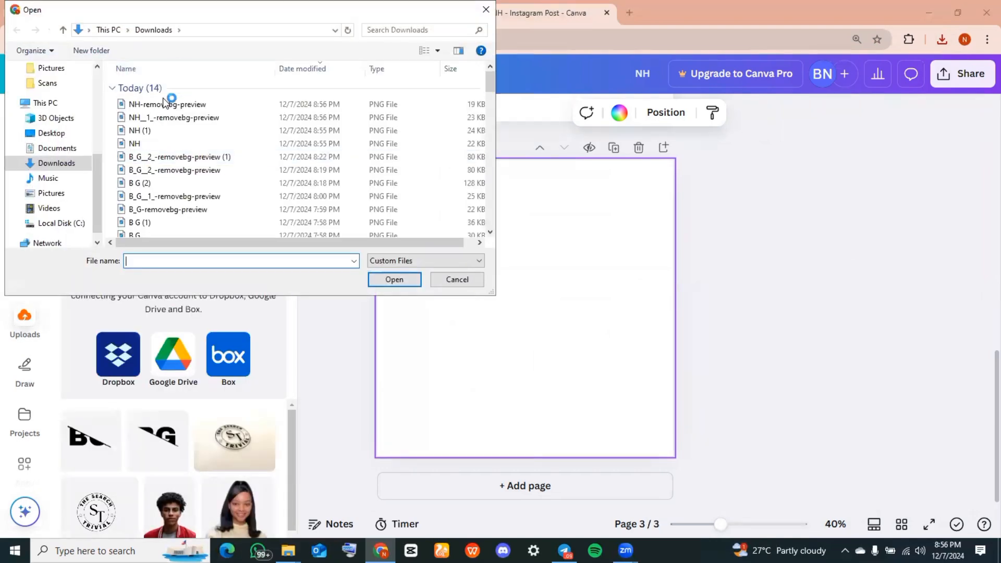
pyautogui.click(163, 104)
pyautogui.moveTo(162, 105)
pyautogui.mouseDown()
pyautogui.moveTo(161, 120)
pyautogui.moveTo(161, 109)
pyautogui.mouseUp()
pyautogui.keyDown('ctrl'); pyautogui.click(163, 116); pyautogui.keyUp('ctrl')
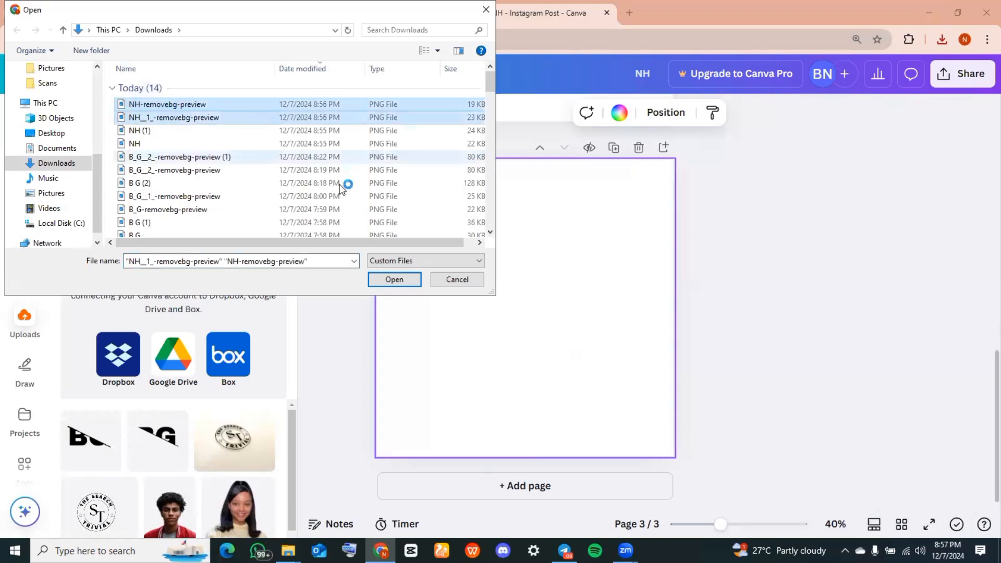
pyautogui.click(395, 279)
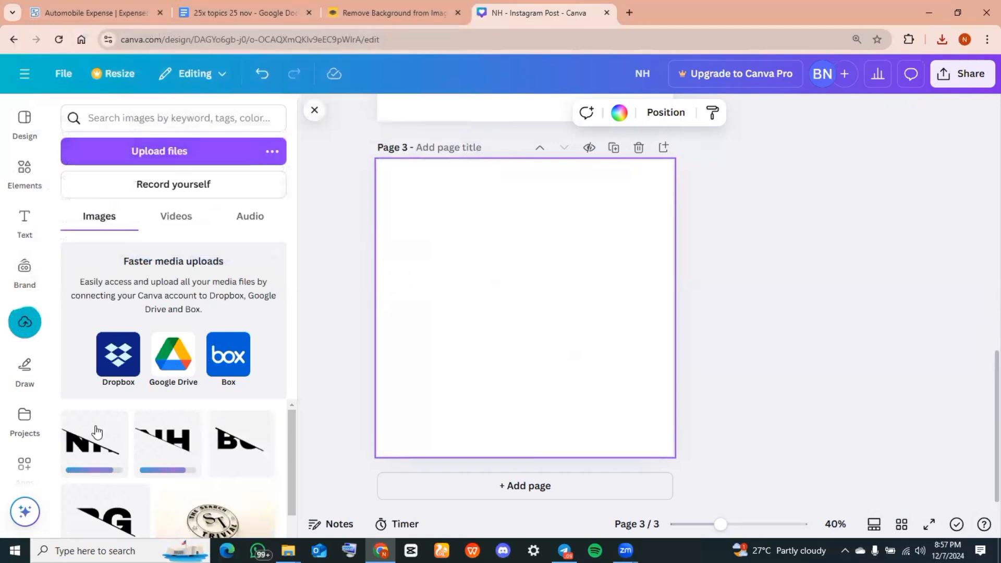
pyautogui.click(172, 448)
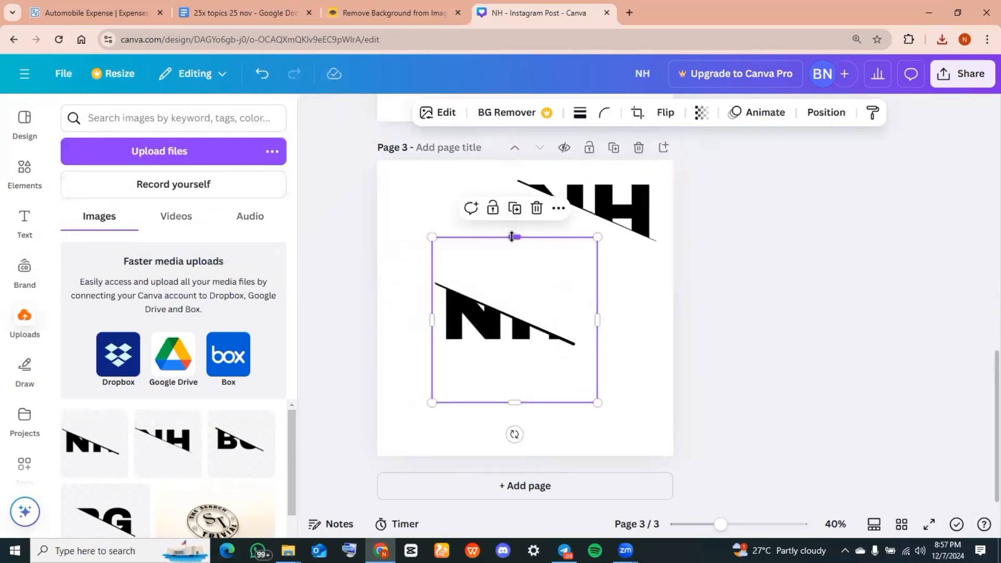
# Crop the empty space above and below the lower NH half and enlarge both halves to nearly the page width
pyautogui.moveTo(515, 237); pyautogui.dragTo(517, 277)
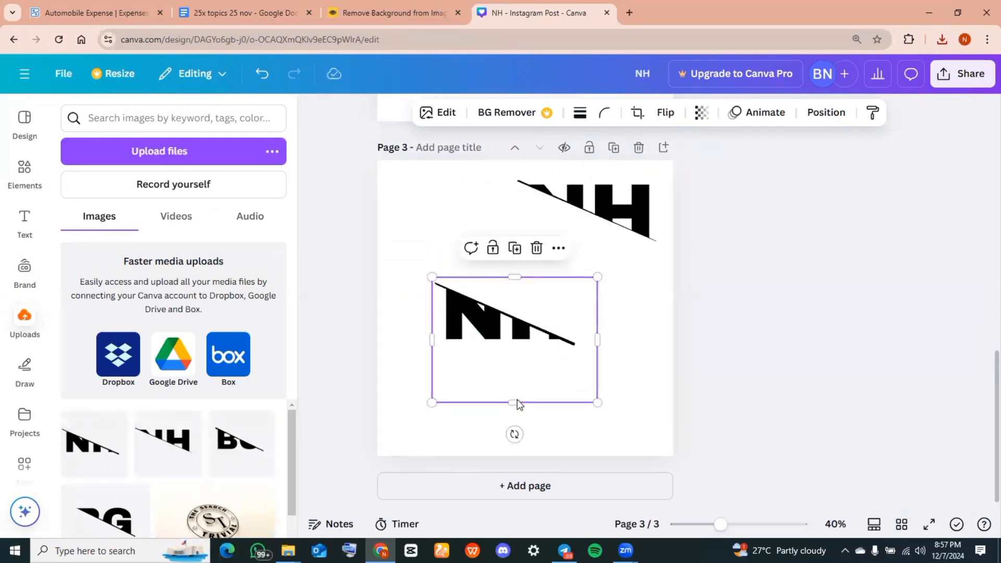
pyautogui.moveTo(517, 402); pyautogui.dragTo(515, 350)
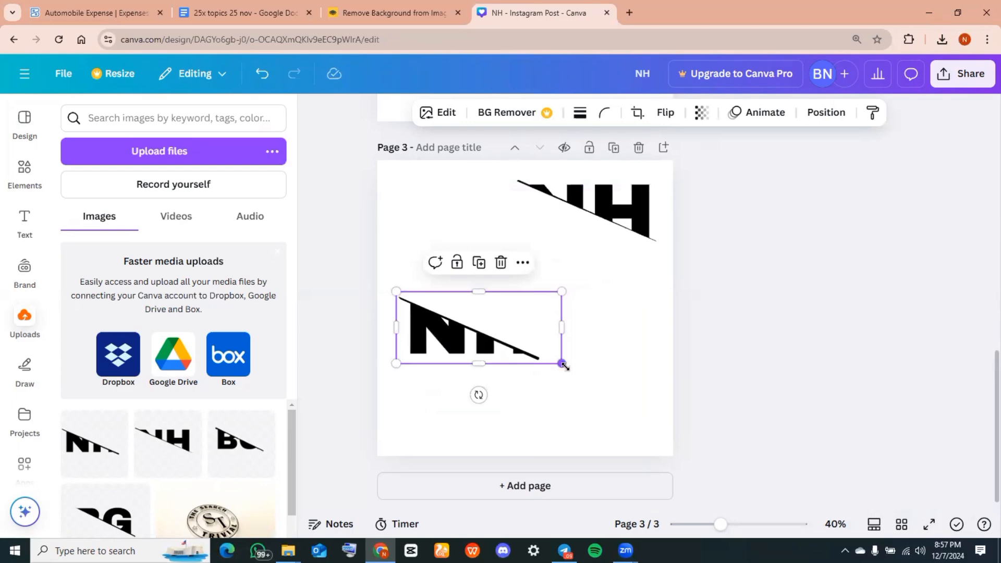
pyautogui.moveTo(564, 365); pyautogui.dragTo(647, 420)
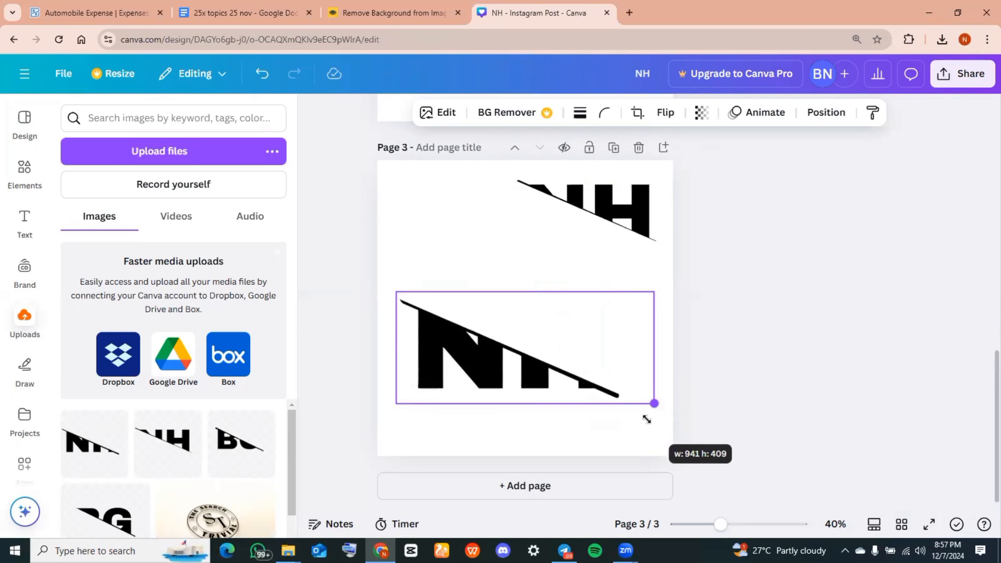
pyautogui.moveTo(647, 419); pyautogui.dragTo(648, 417)
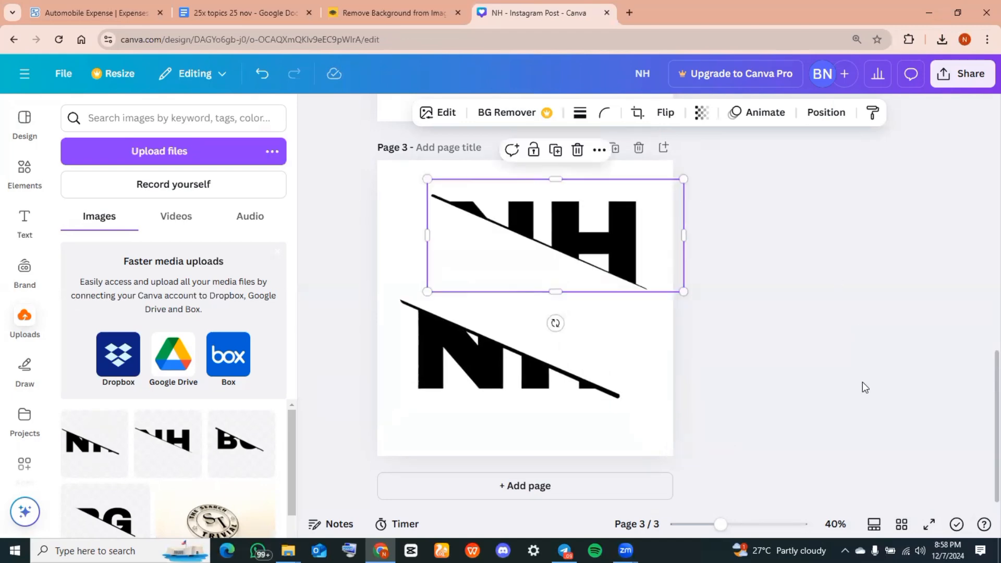
pyautogui.click(863, 383)
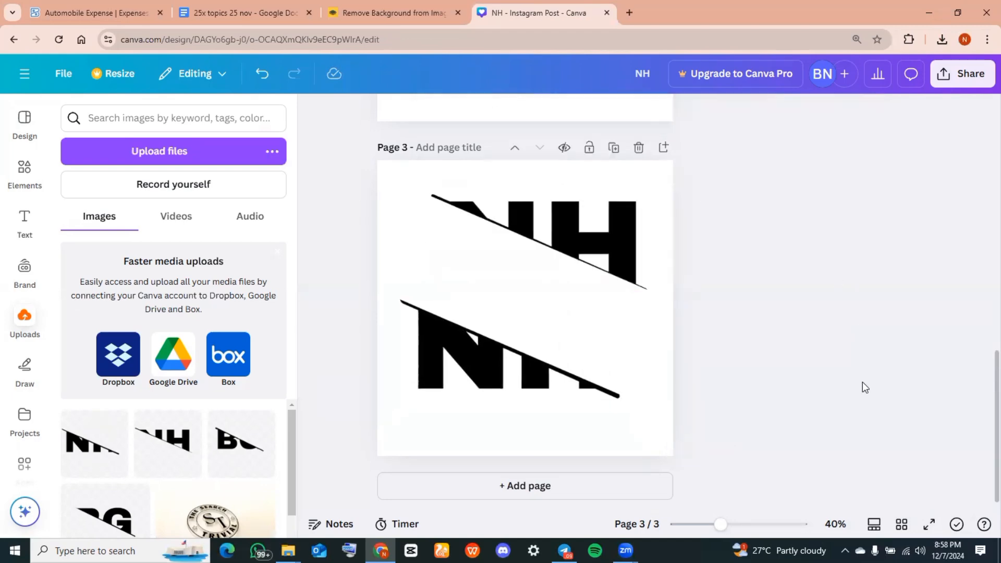
# Apply the Coral duotone effect to the lower NH half on page 3
pyautogui.click(537, 368)
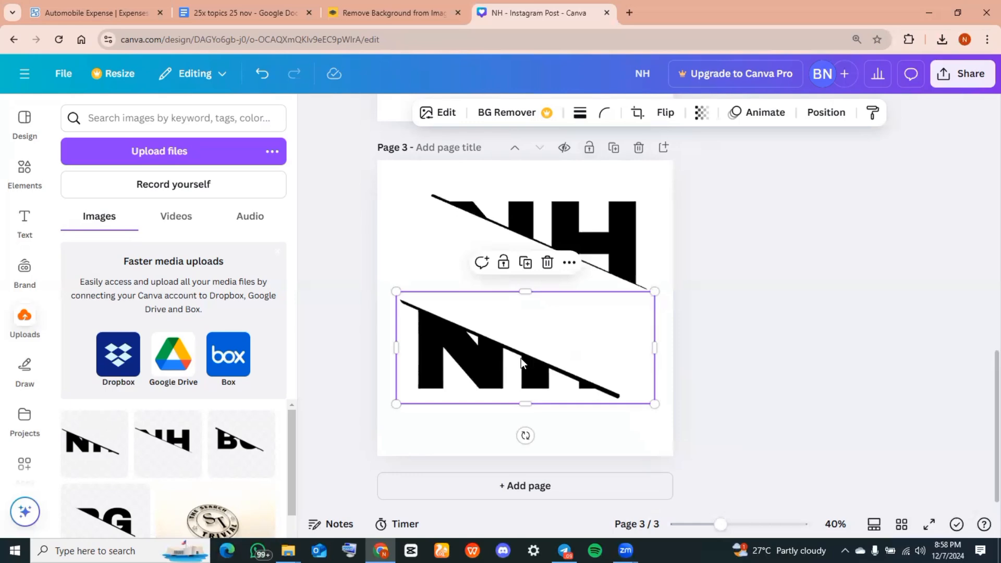
pyautogui.click(451, 116)
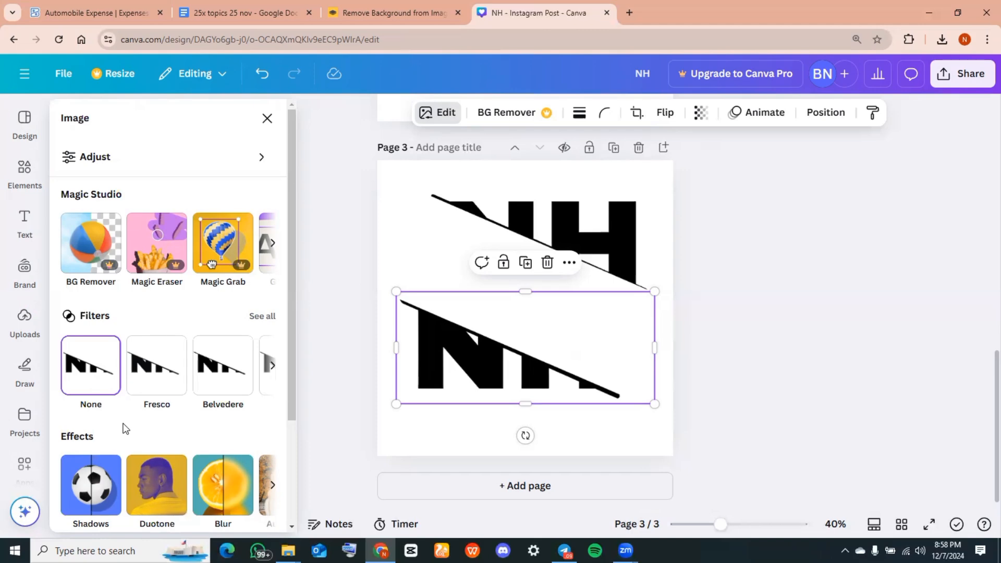
pyautogui.click(148, 498)
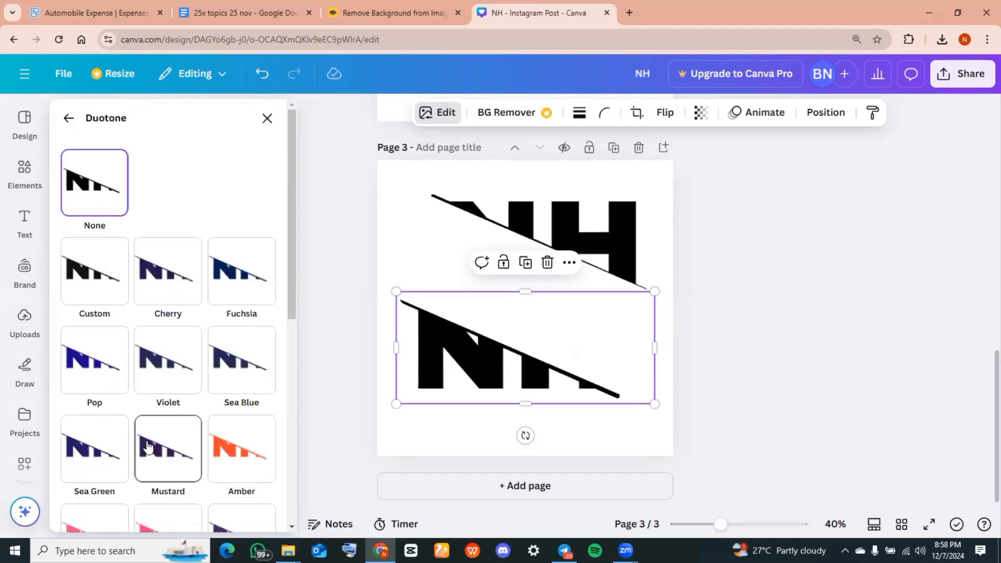
pyautogui.scroll(-1, 176, 480)
pyautogui.scroll(-5, 177, 482)
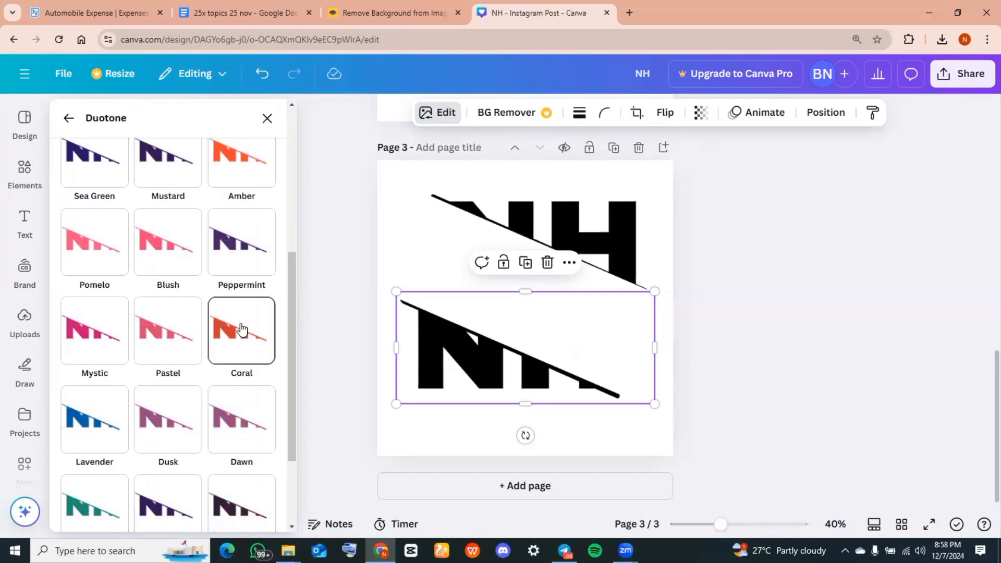
pyautogui.click(240, 329)
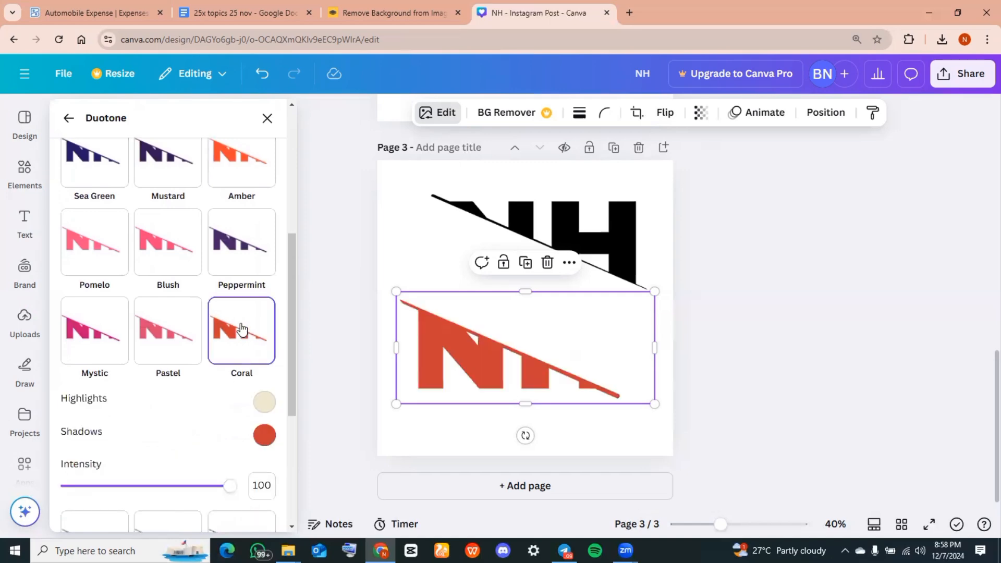
# Apply the Amber duotone effect to the upper NH half on page 3
pyautogui.click(555, 249)
pyautogui.click(217, 463)
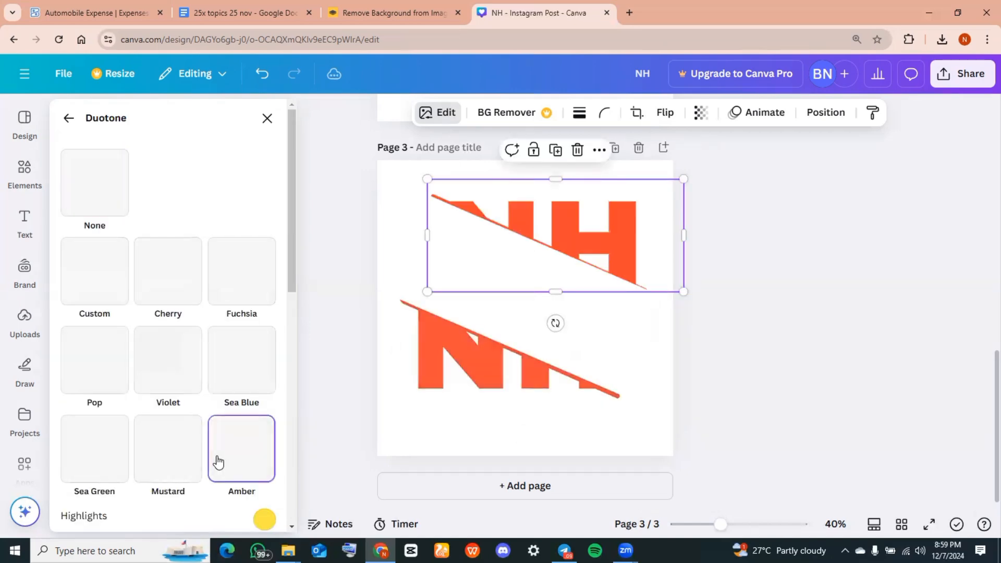
pyautogui.click(770, 319)
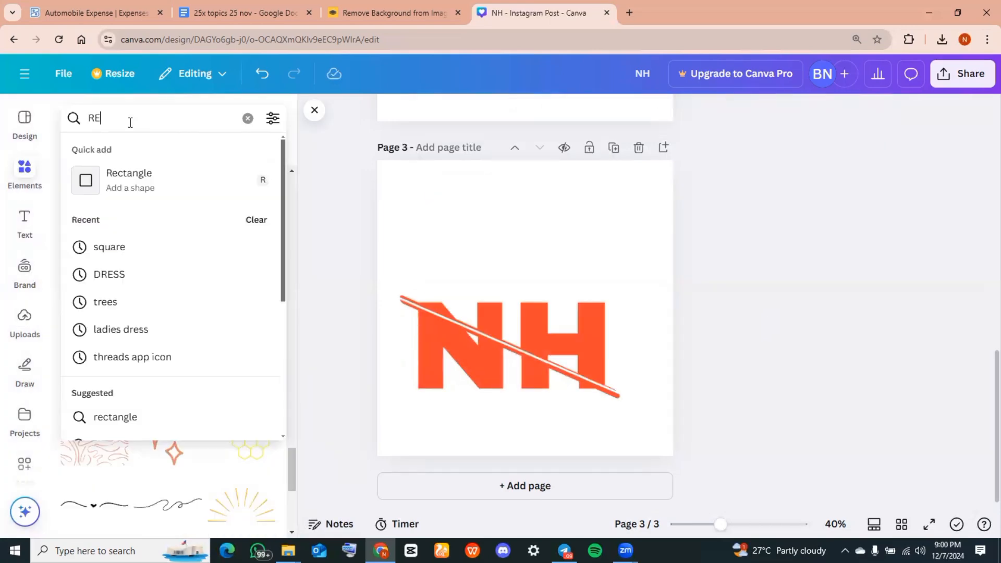
# Add a yellow rectangle to page 3, reshape it into a thin horizontal bar, and place it just beneath the NH lettermark
pyautogui.write('C')
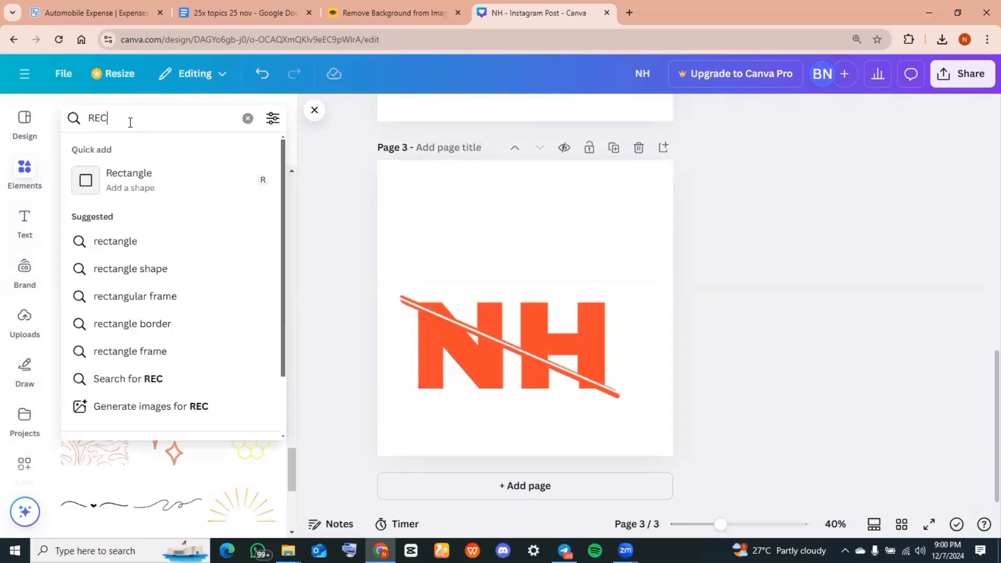
pyautogui.click(146, 179)
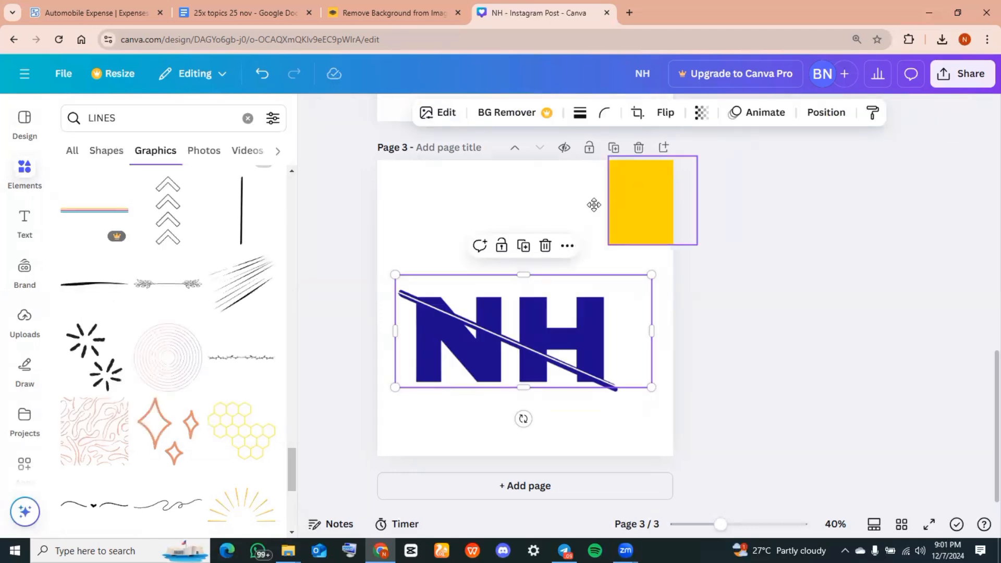
pyautogui.moveTo(636, 193); pyautogui.dragTo(493, 221)
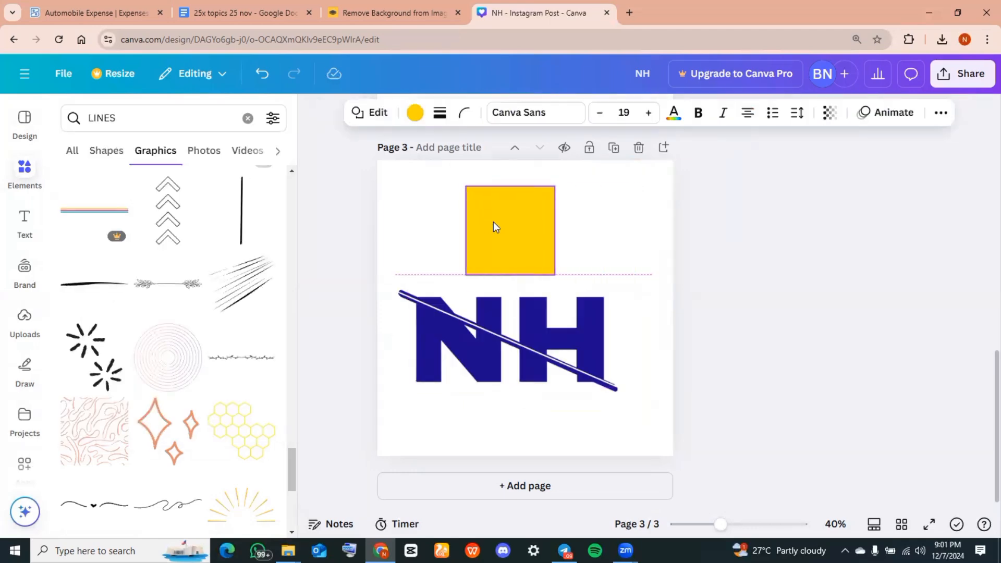
pyautogui.moveTo(510, 185); pyautogui.dragTo(634, 267)
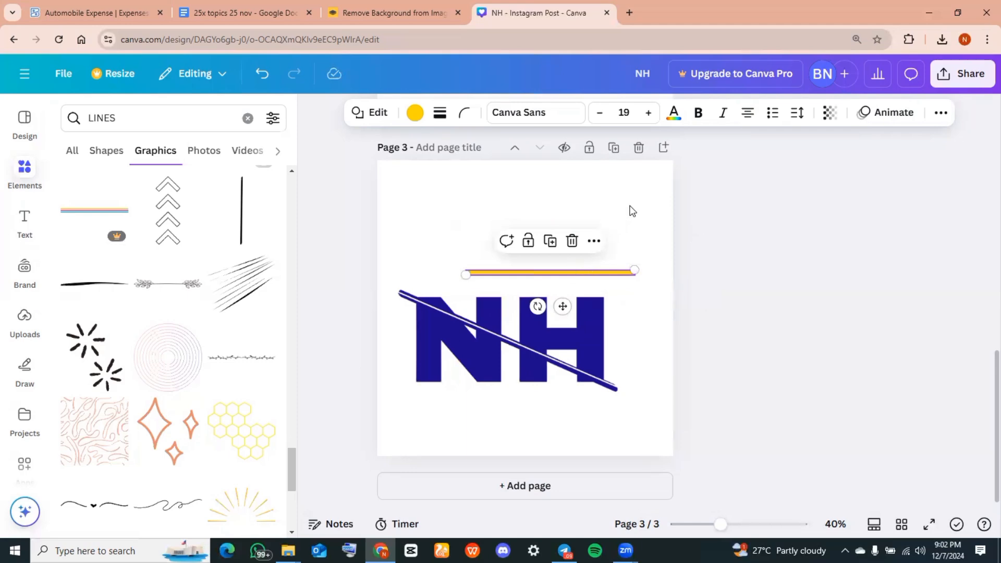
pyautogui.moveTo(601, 271); pyautogui.dragTo(561, 397)
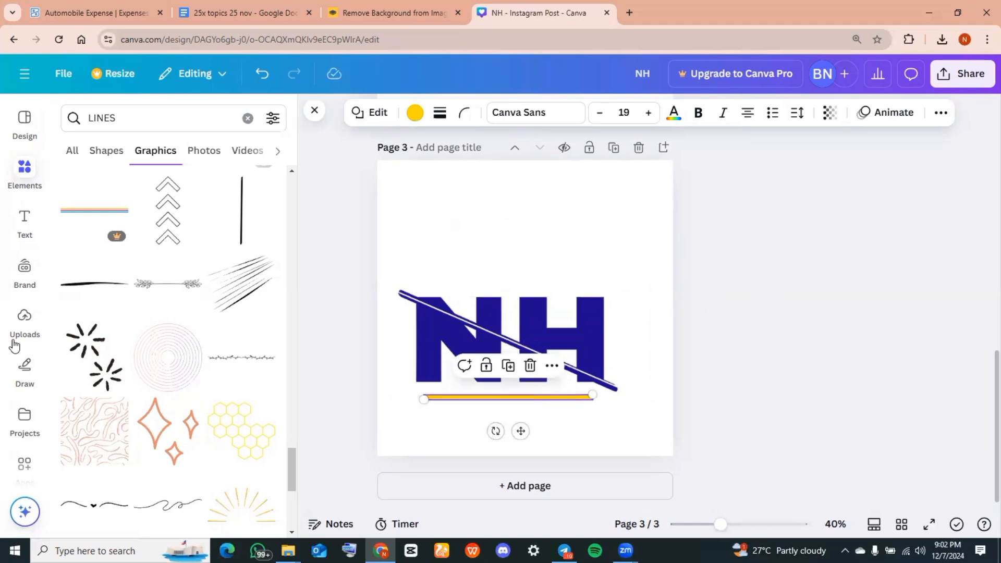
# Add a heading reading NITEX HAIRS and place it directly below the yellow bar
pyautogui.click(21, 230)
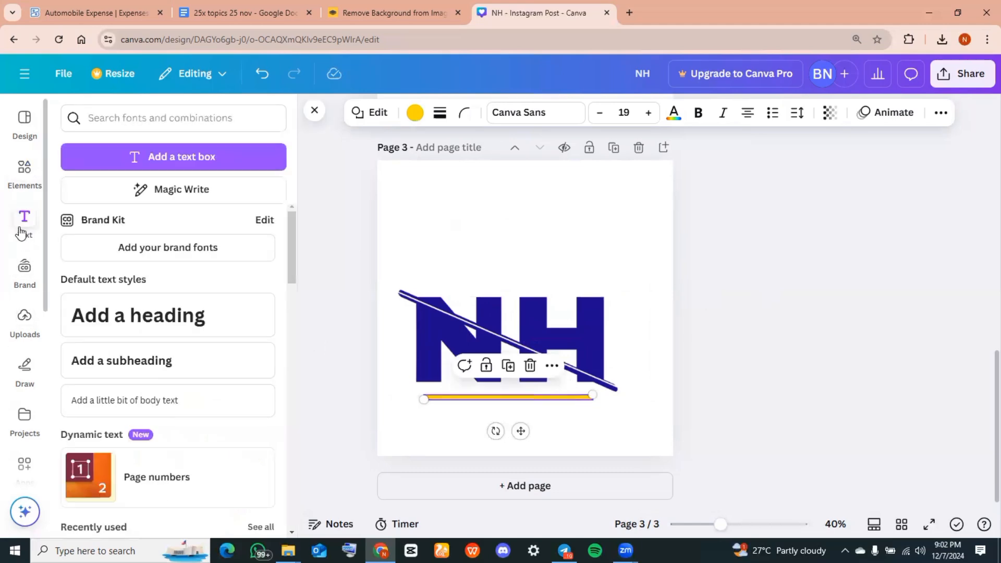
pyautogui.click(146, 322)
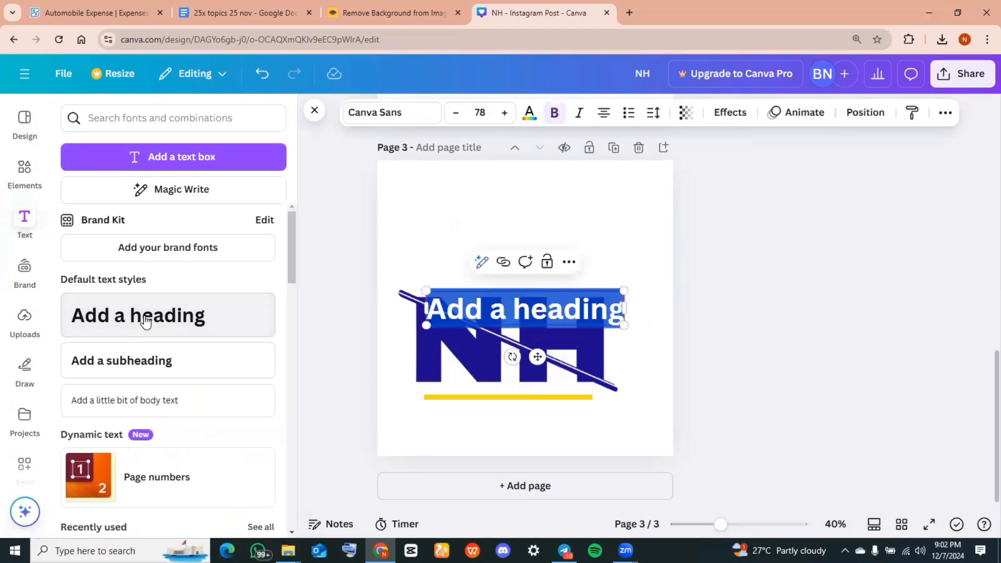
pyautogui.write('NITEX HAIRS')
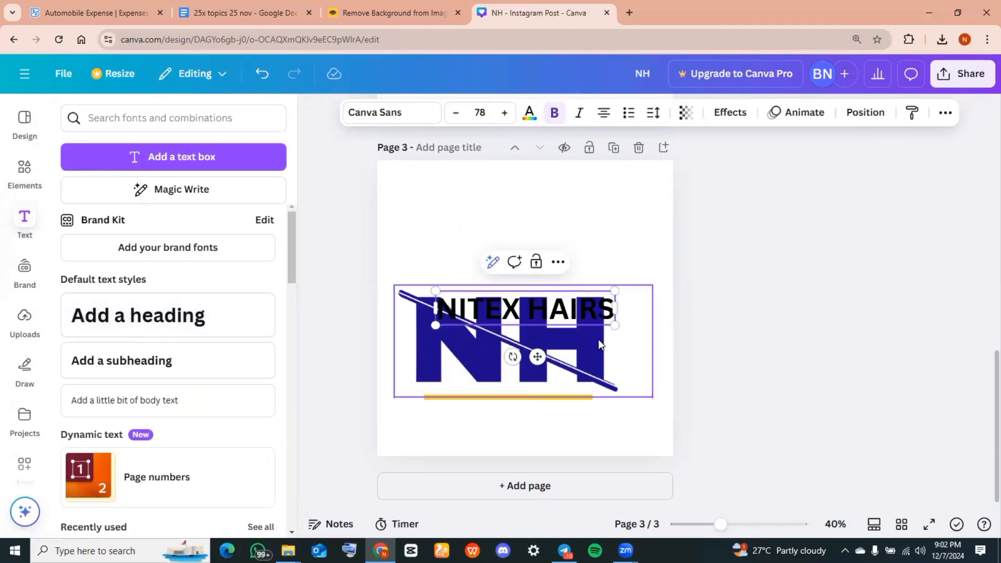
pyautogui.click(699, 318)
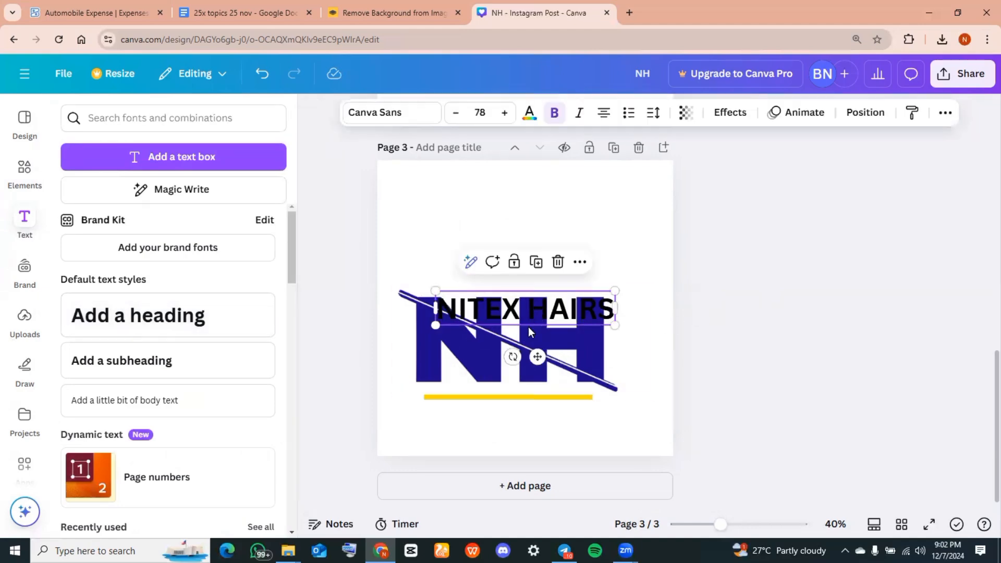
pyautogui.moveTo(514, 311); pyautogui.dragTo(533, 424)
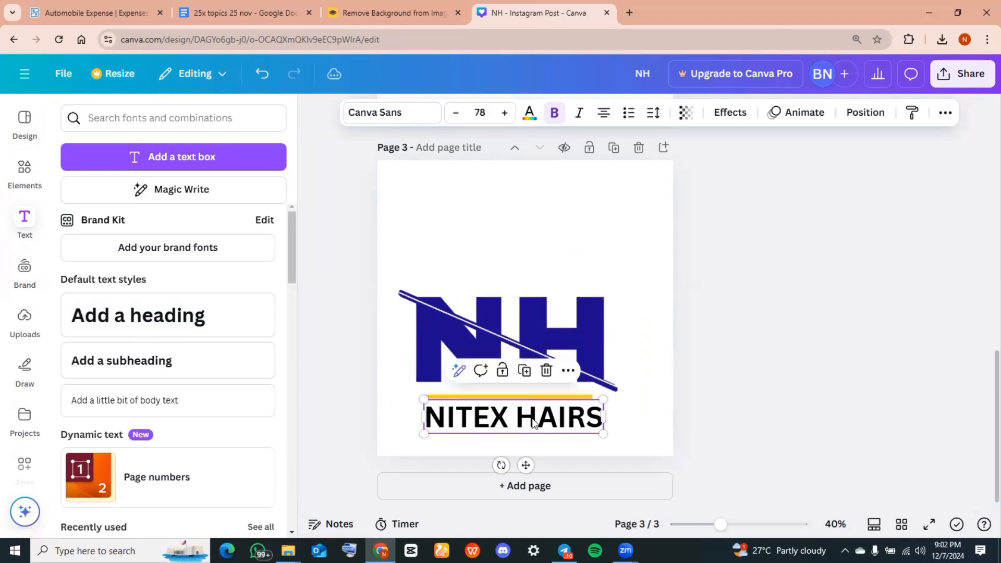
# Change the NITEX HAIRS heading's font to Archivo Black
pyautogui.click(424, 113)
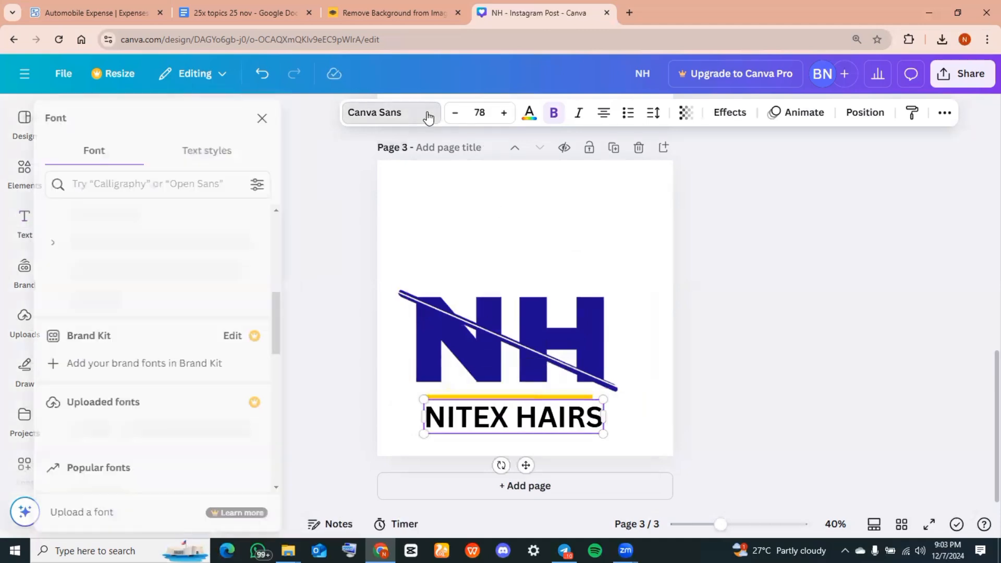
pyautogui.scroll(3, 104, 308)
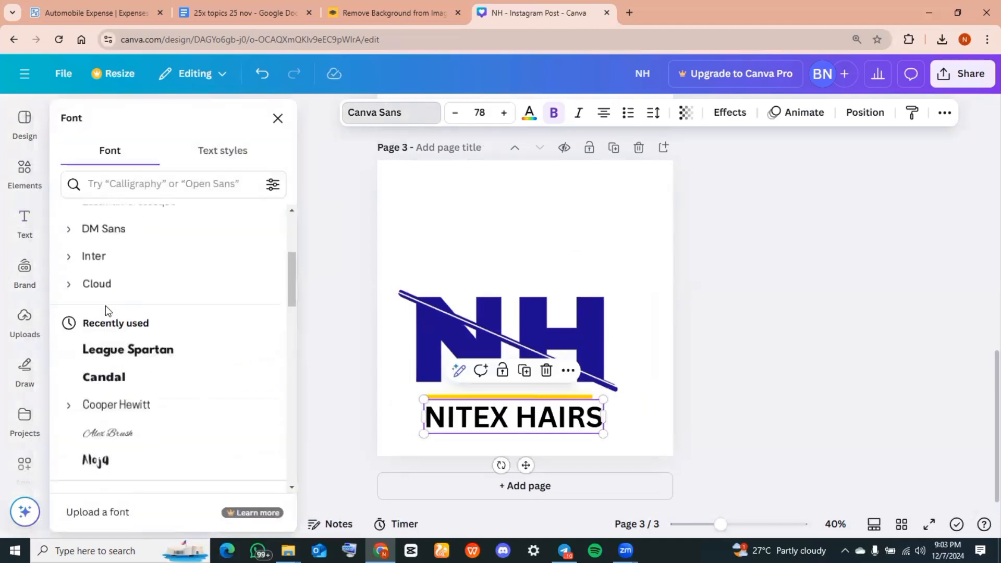
pyautogui.scroll(3, 121, 358)
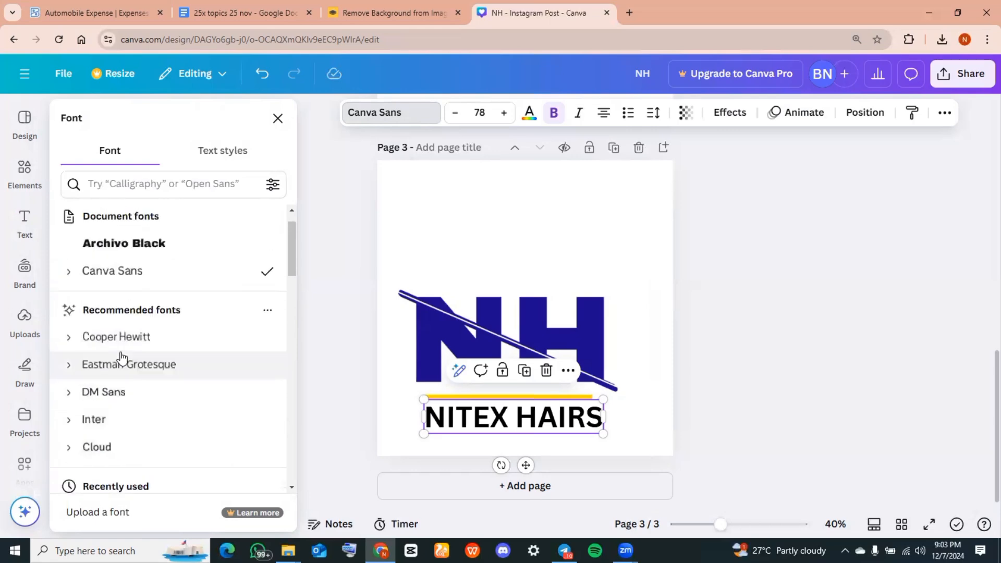
pyautogui.click(123, 278)
# Recolor the NITEX HAIRS heading with a custom dark gold
pyautogui.click(529, 112)
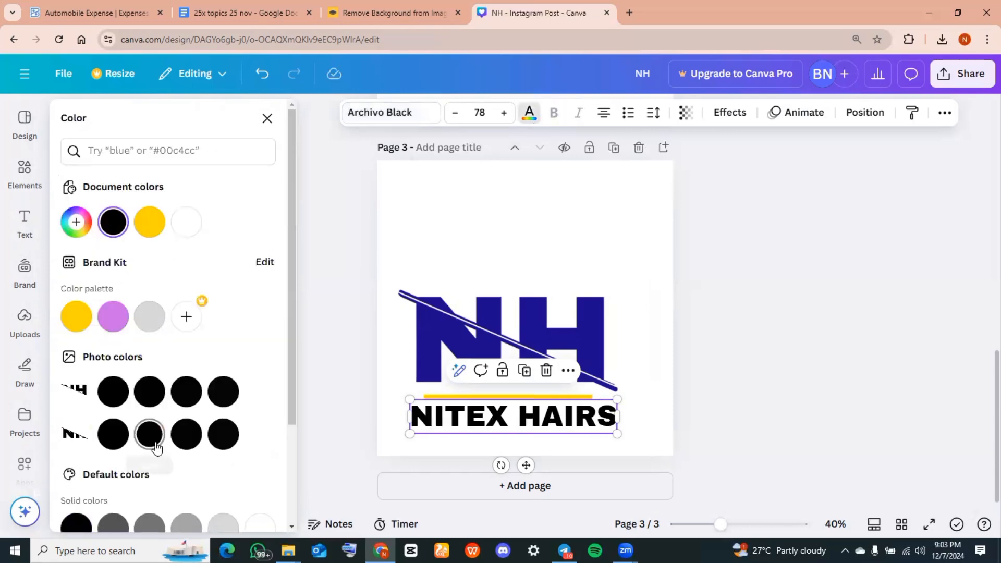
pyautogui.click(76, 222)
pyautogui.click(218, 275)
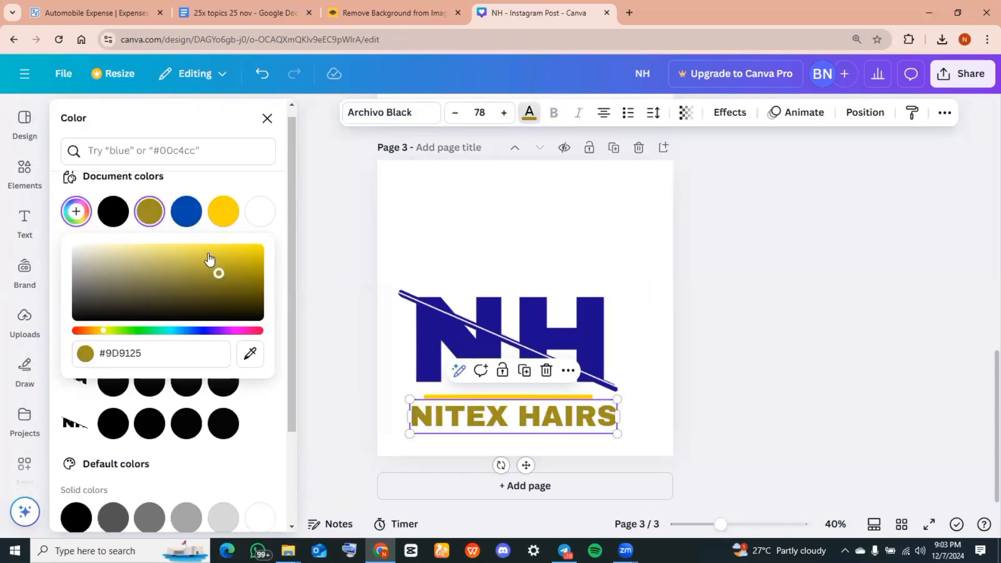
pyautogui.moveTo(214, 268); pyautogui.dragTo(208, 257)
# Reduce the NITEX HAIRS heading's font size to 41
pyautogui.click(452, 112)
pyautogui.click(452, 112)
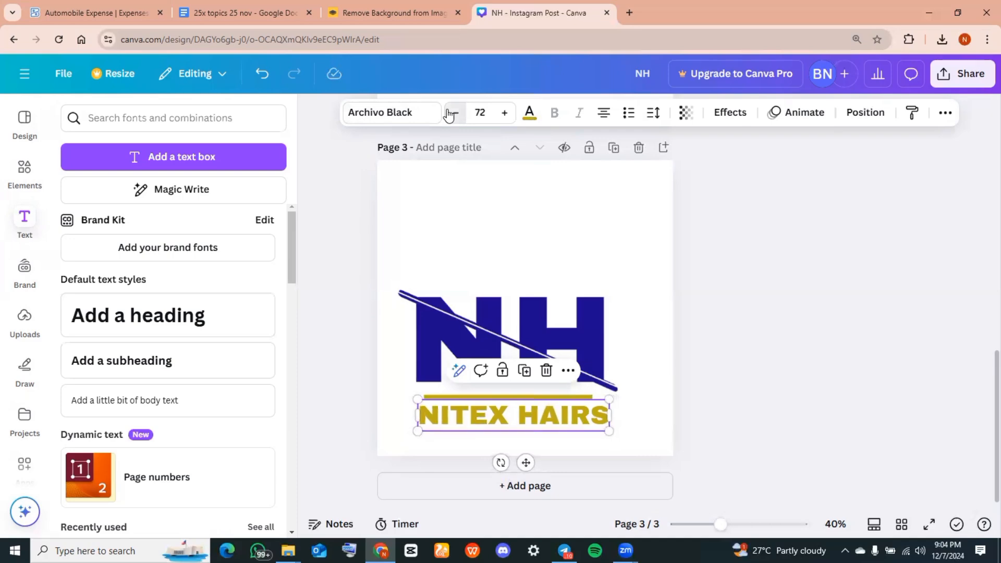
pyautogui.click(452, 113)
pyautogui.click(451, 113)
pyautogui.click(451, 113)
pyautogui.click(452, 113)
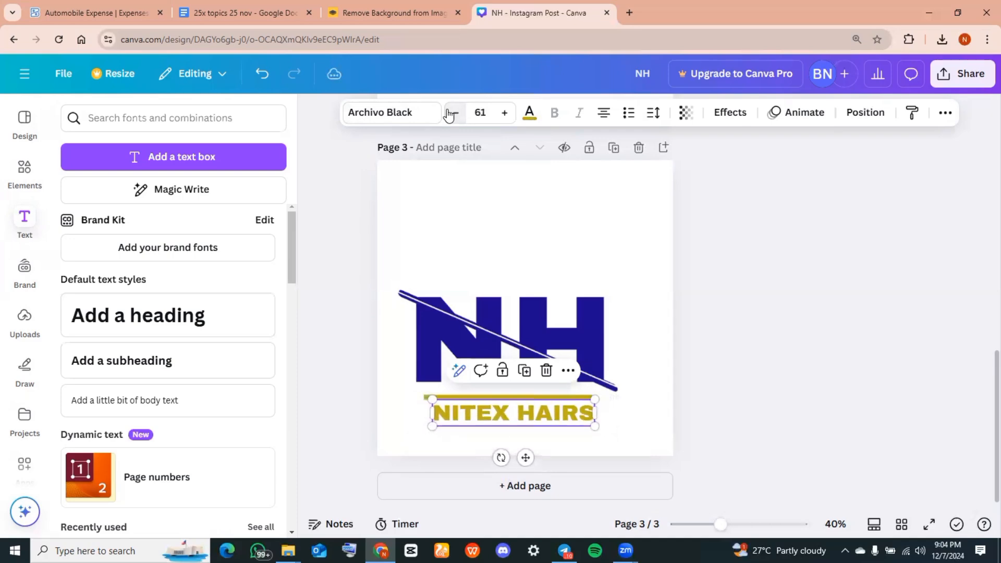
pyautogui.click(452, 113)
pyautogui.click(452, 112)
pyautogui.click(452, 113)
pyautogui.click(452, 113)
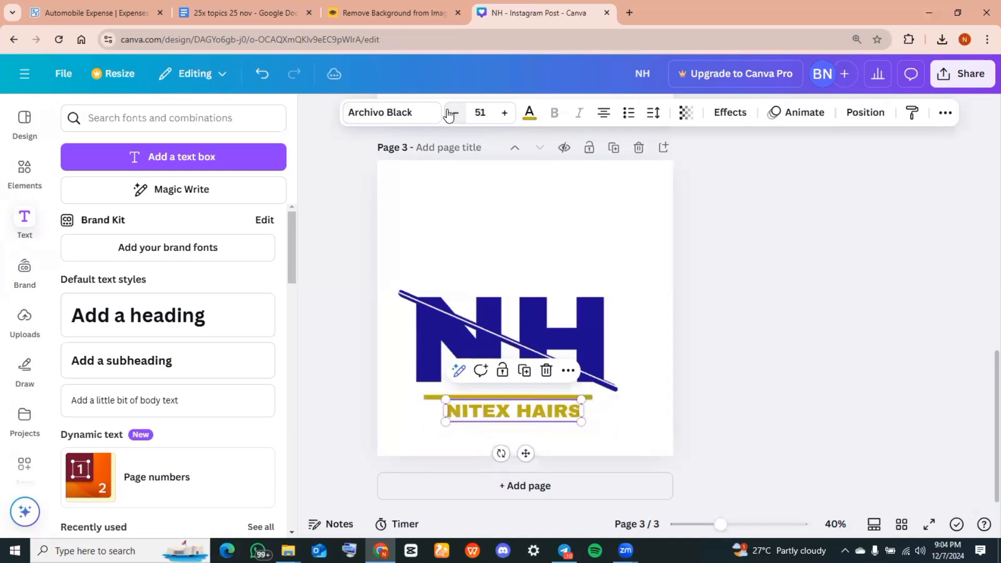
pyautogui.click(451, 112)
pyautogui.click(452, 113)
pyautogui.click(451, 112)
pyautogui.click(452, 112)
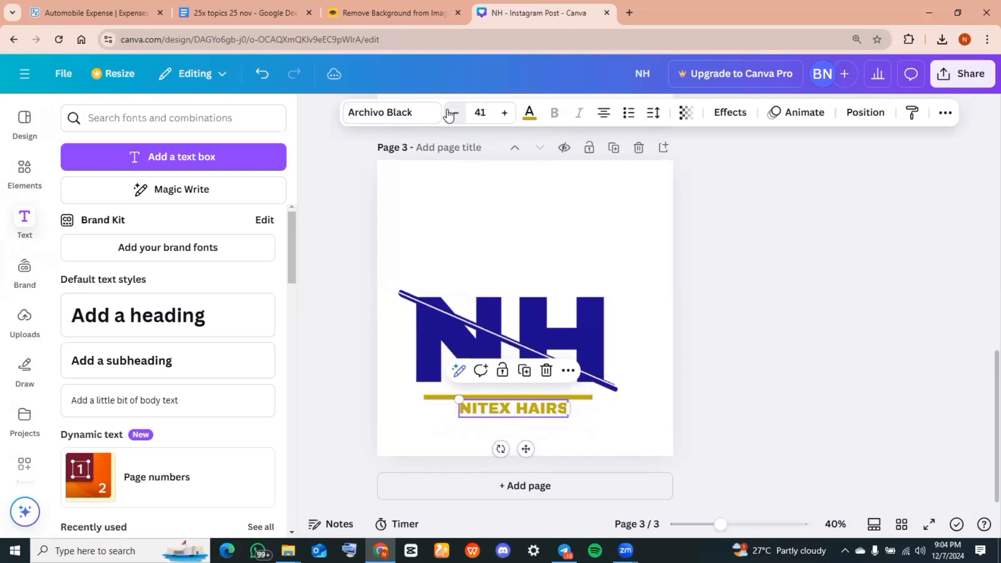
# Reduce the NITEX HAIRS heading's font size to 36
pyautogui.click(452, 113)
pyautogui.click(452, 113)
pyautogui.click(452, 113)
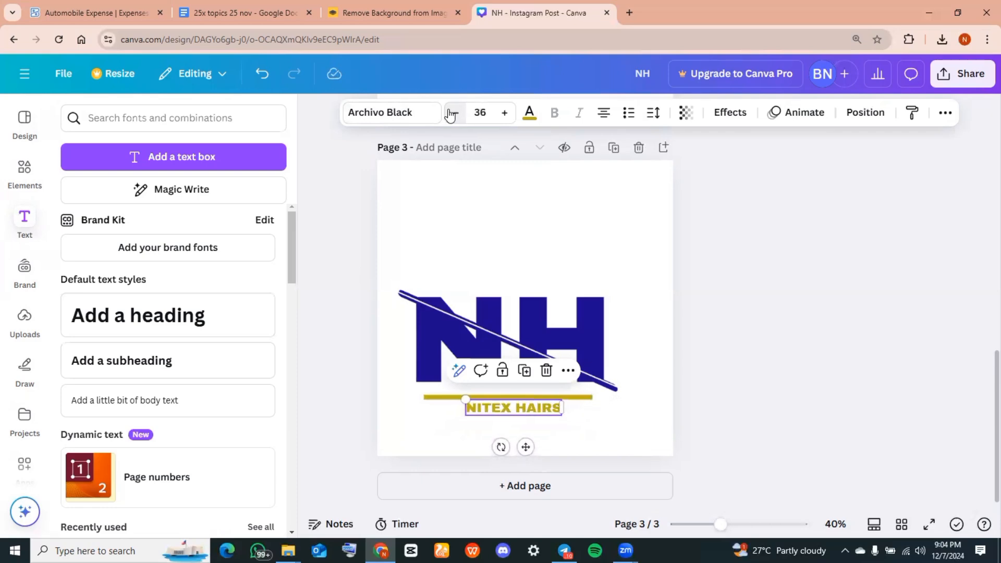
# Move the whole NH logo with its bar and heading up, enlarge it to nearly the page width and centre it on page 3
pyautogui.moveTo(626, 373); pyautogui.dragTo(617, 288)
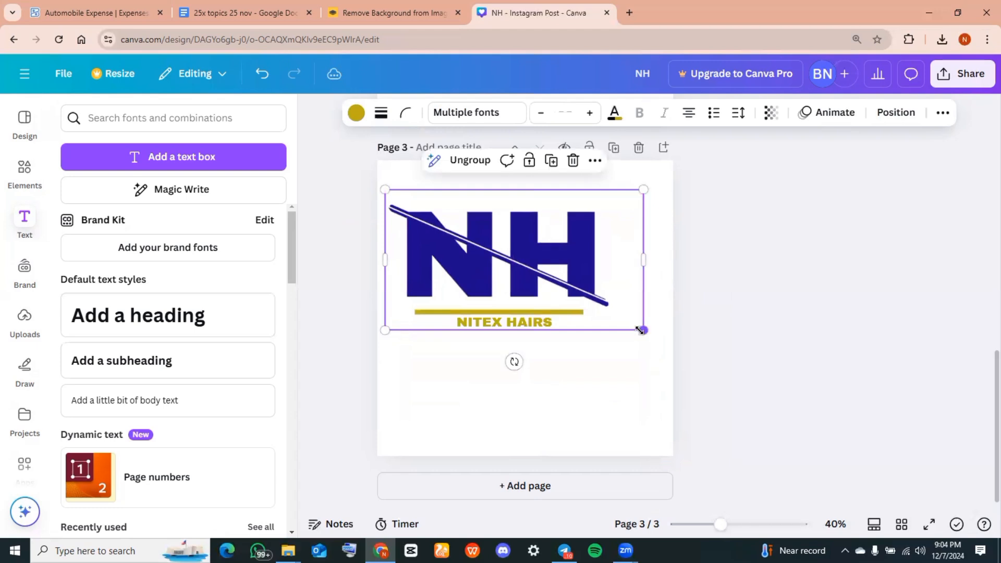
pyautogui.moveTo(640, 329); pyautogui.dragTo(702, 400)
pyautogui.moveTo(593, 304)
pyautogui.mouseDown()
pyautogui.moveTo(578, 302)
pyautogui.moveTo(585, 316)
pyautogui.mouseUp()
pyautogui.click(790, 297)
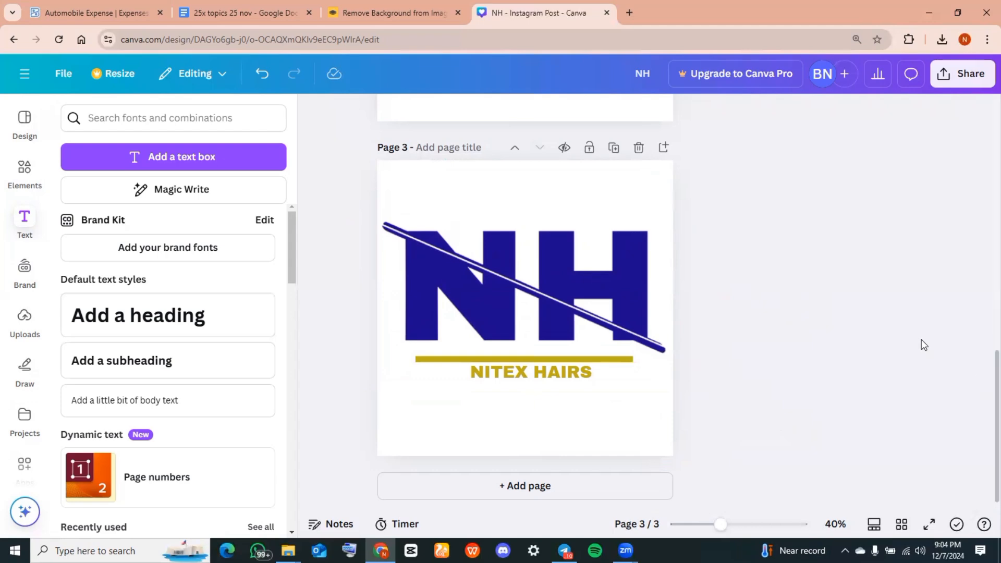
# Open the design's PNG download settings and try to enable a transparent background
pyautogui.click(952, 77)
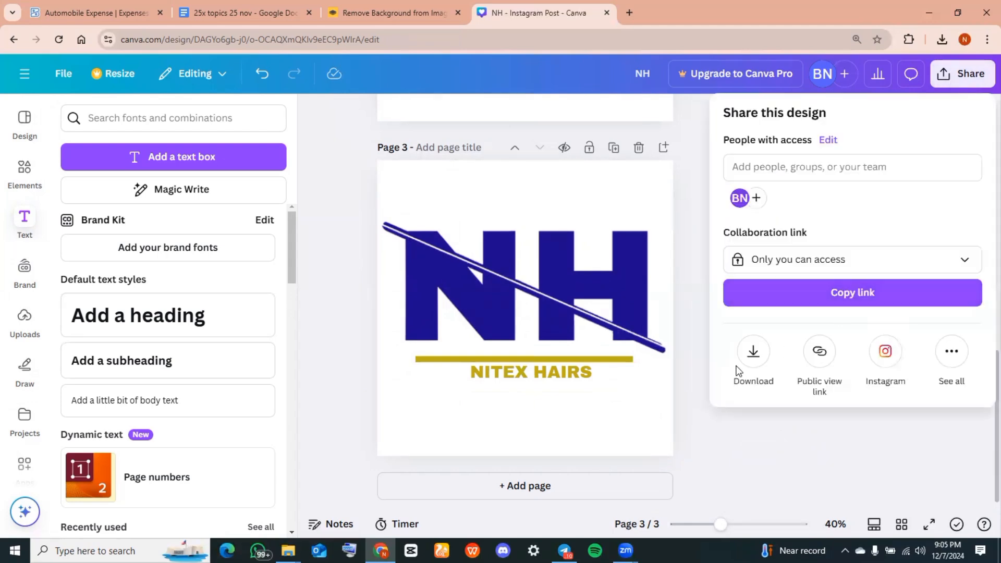
pyautogui.click(754, 353)
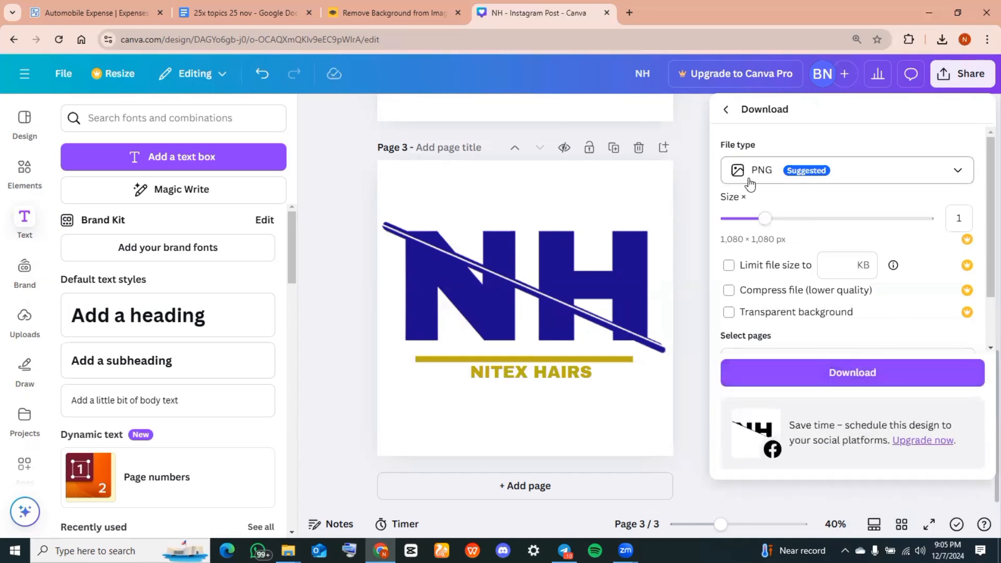
pyautogui.click(764, 316)
pyautogui.scroll(-2, 764, 318)
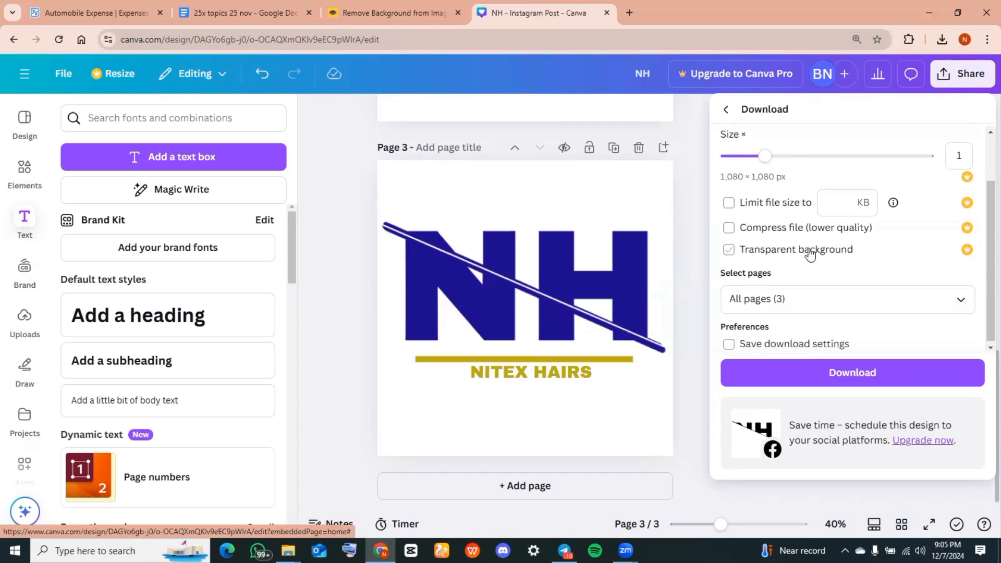
pyautogui.scroll(-1, 810, 254)
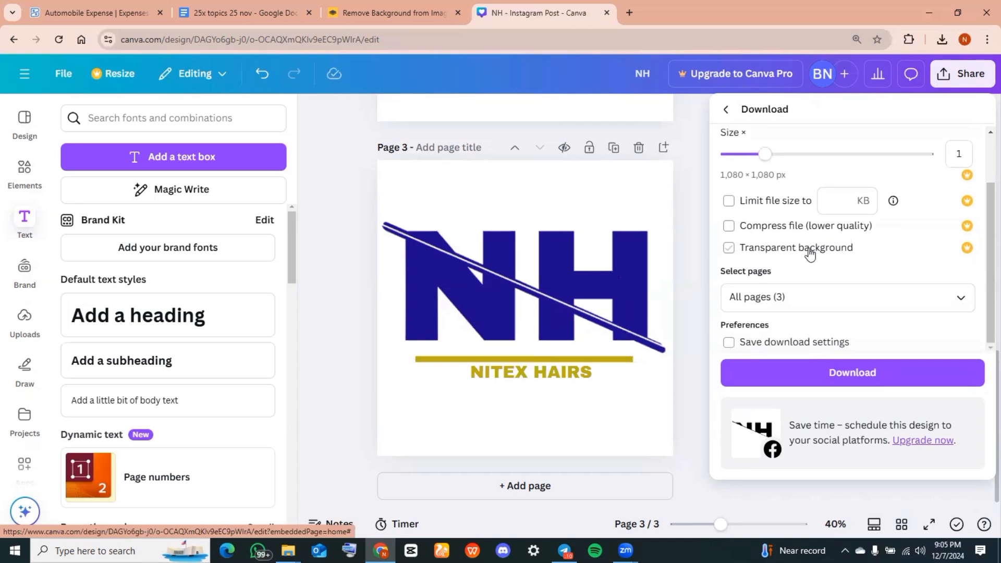
# Limit the export to page 3 only and download it as a PNG
pyautogui.click(818, 290)
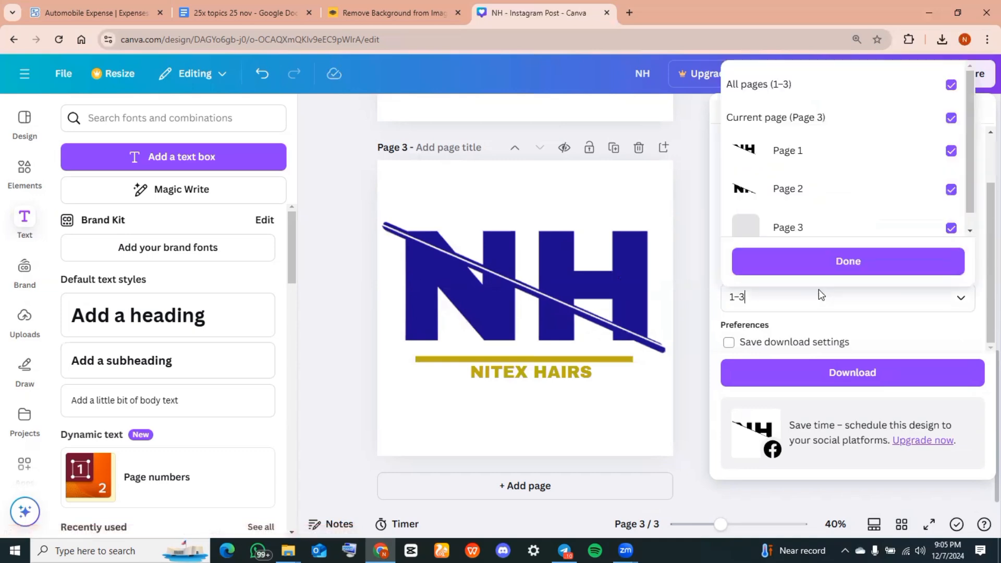
pyautogui.click(945, 192)
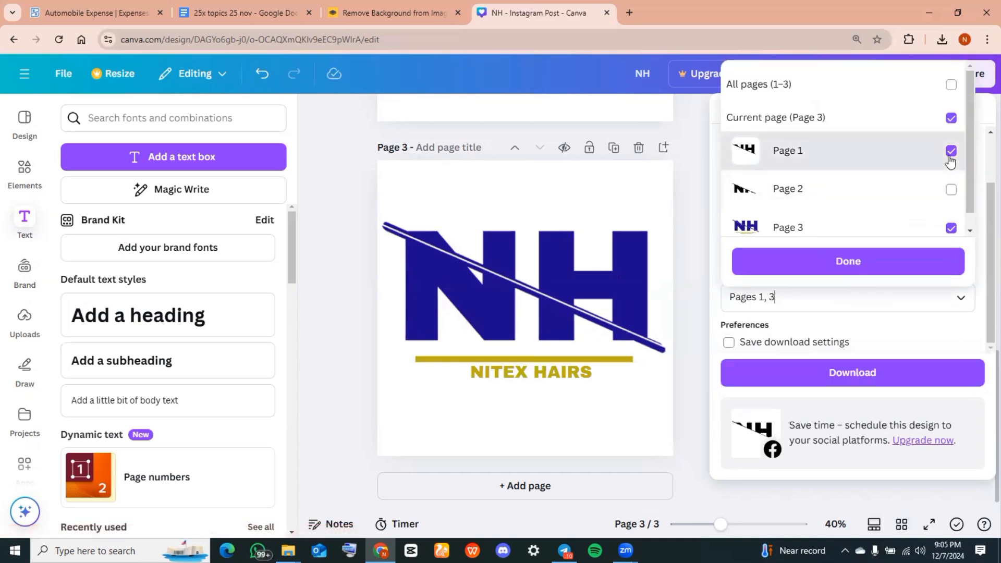
pyautogui.click(951, 152)
pyautogui.click(952, 119)
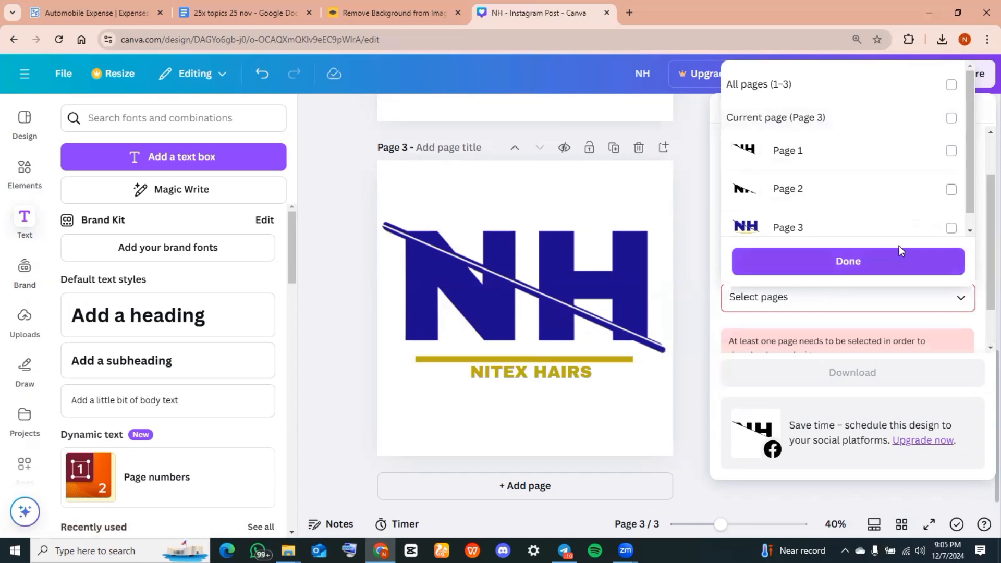
pyautogui.click(952, 228)
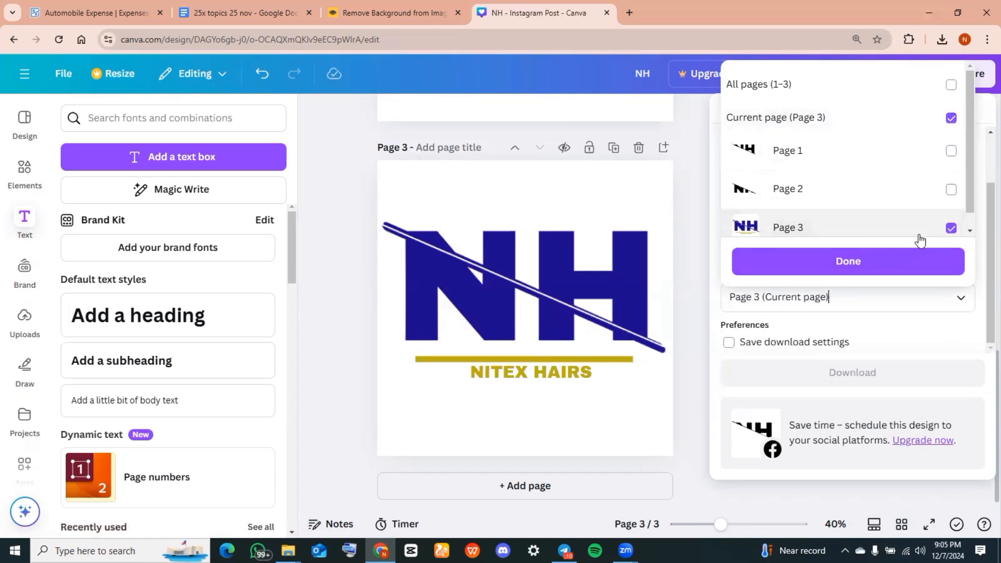
pyautogui.click(859, 277)
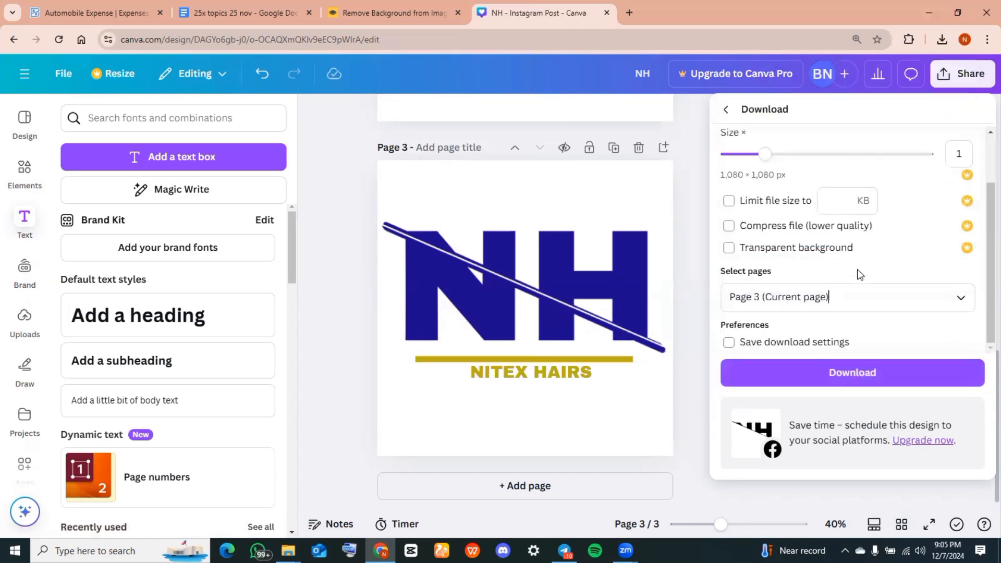
pyautogui.click(820, 372)
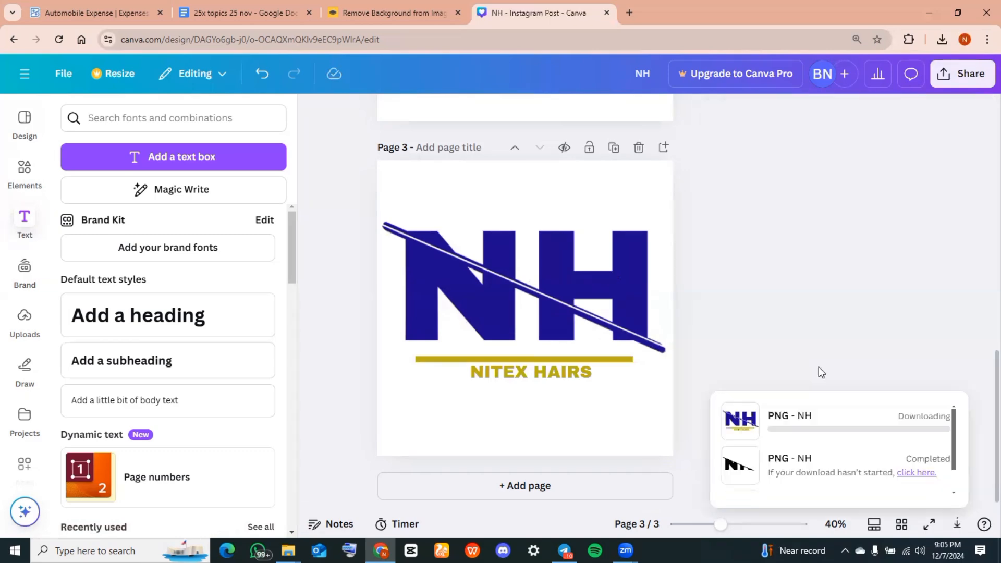
# Switch to remove.bg, upload the NH (2) image from Downloads and download the background-free version
pyautogui.hotkey('ctrl', 'shift', 'Tab')
pyautogui.click(613, 315)
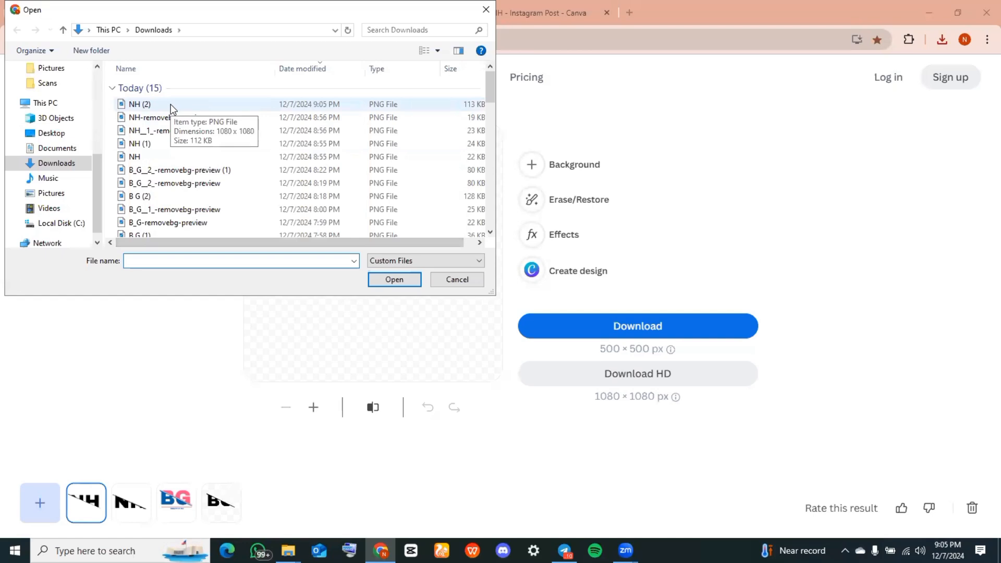
pyautogui.click(171, 106)
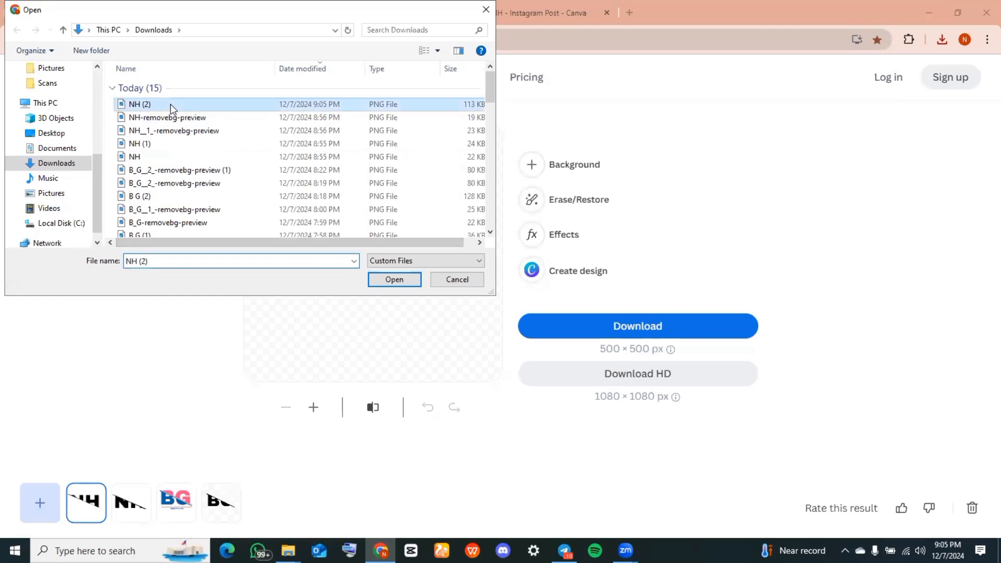
pyautogui.click(402, 285)
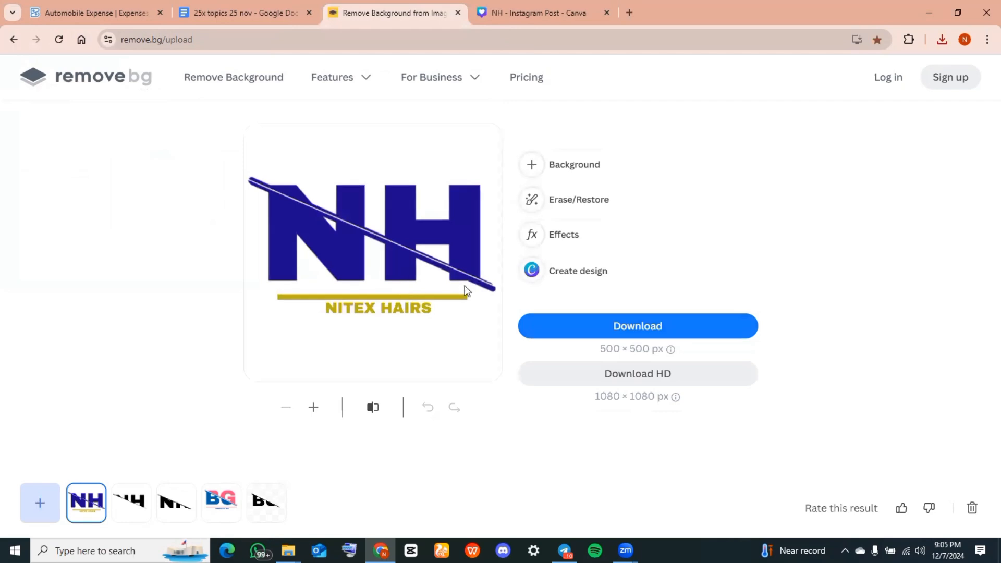
pyautogui.click(577, 330)
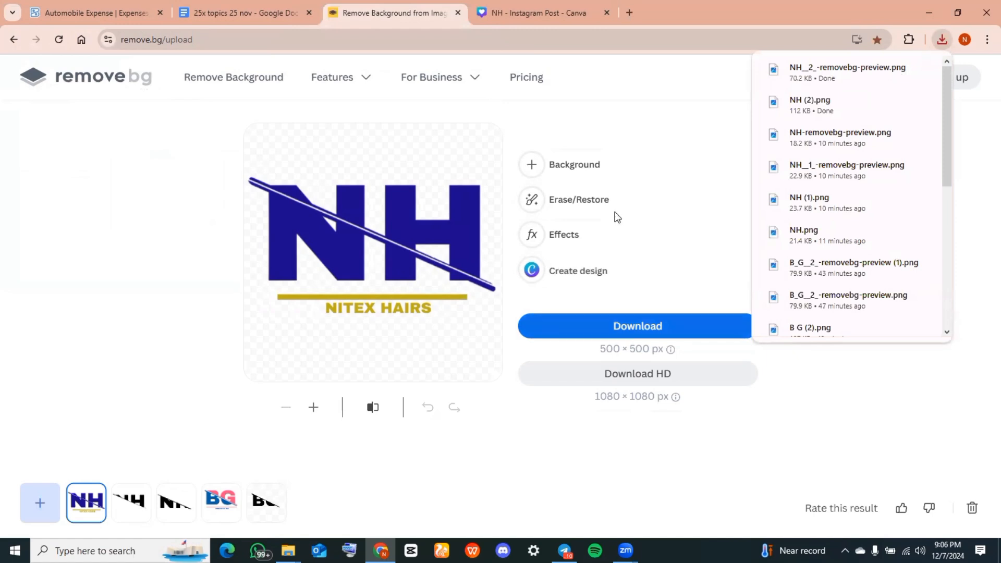
# Open the Photopea online editor at photopea.com in a new browser tab
pyautogui.click(637, 18)
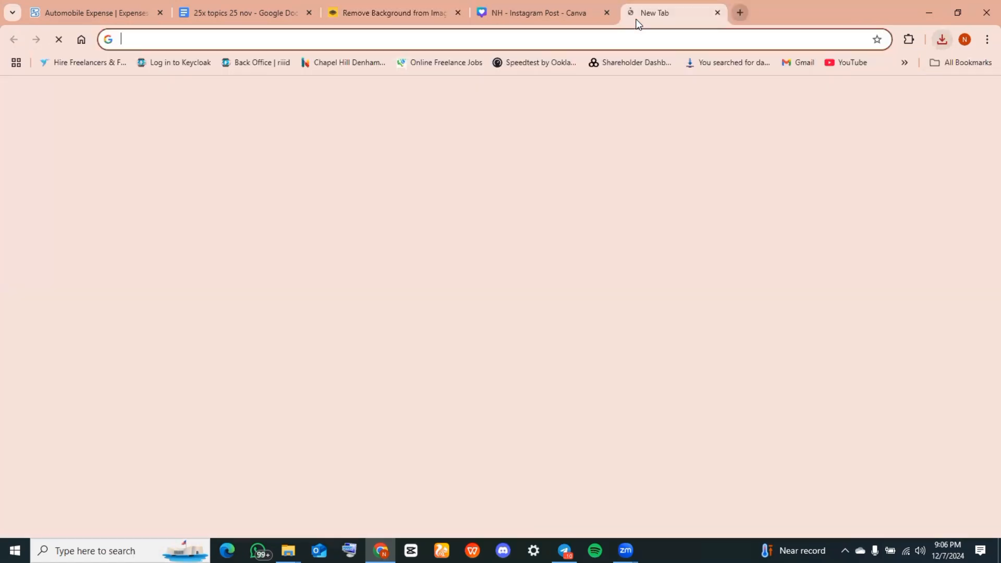
pyautogui.click(147, 41)
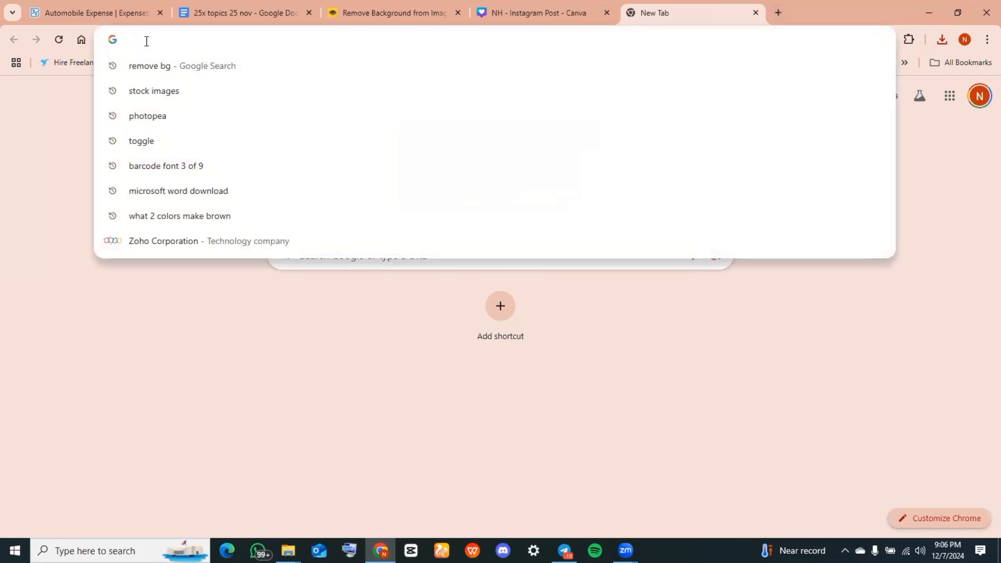
pyautogui.write('PHOtopea.com')
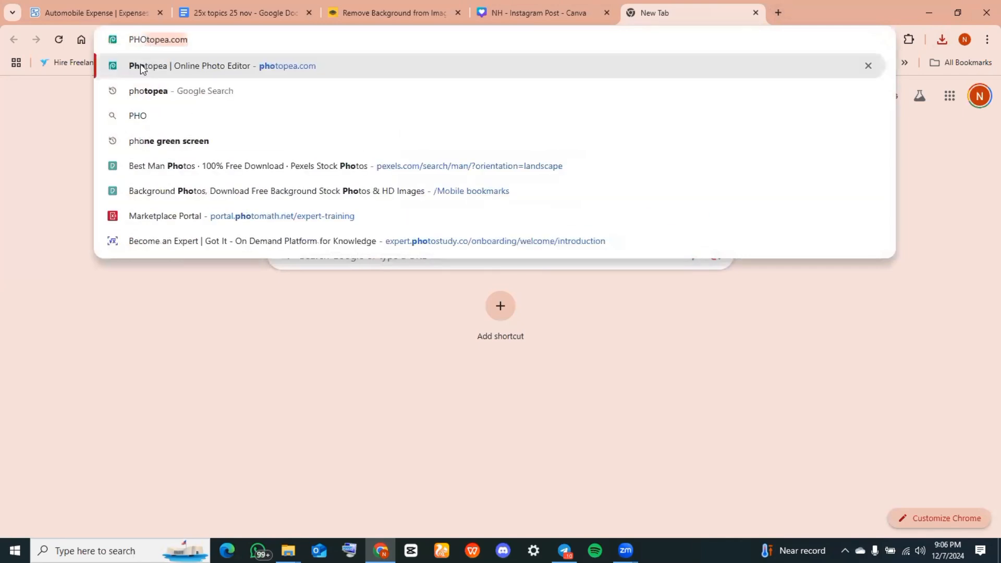
pyautogui.click(140, 66)
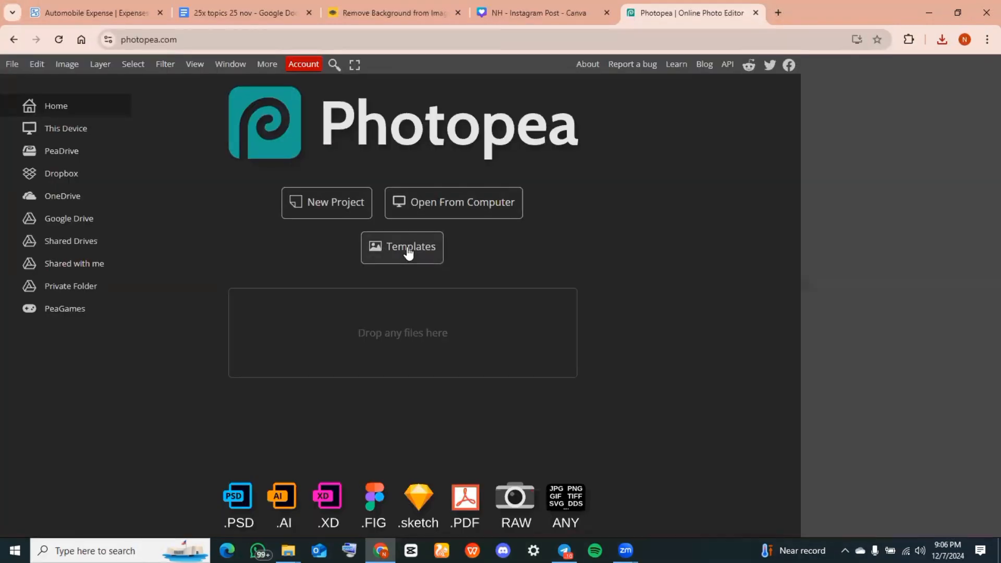
# Browse the Photopea templates for a logo mockup and open the Rahul Luxury Mockup Logo template
pyautogui.click(408, 251)
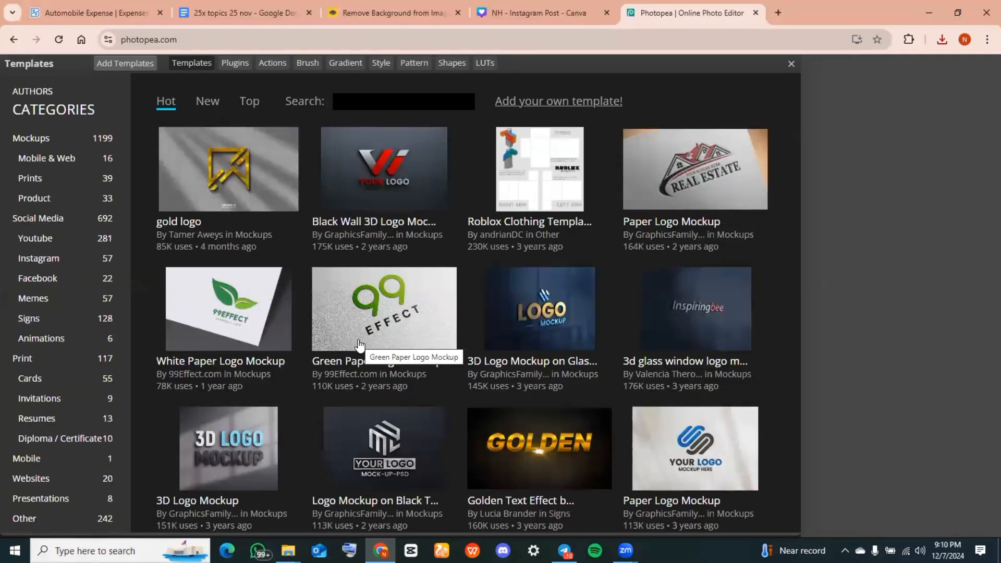
pyautogui.scroll(-2, 358, 344)
pyautogui.scroll(-1, 360, 346)
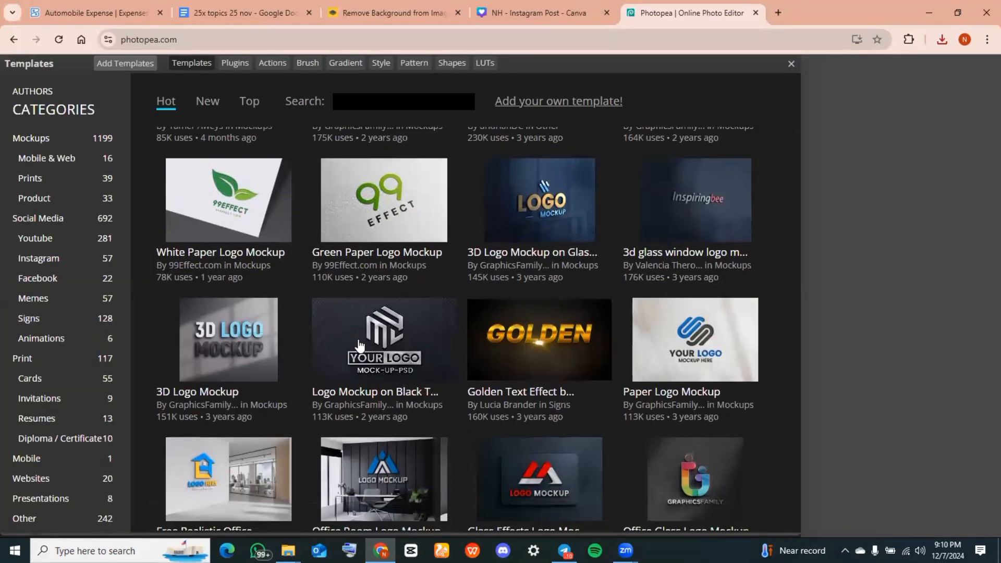
pyautogui.scroll(-1, 360, 346)
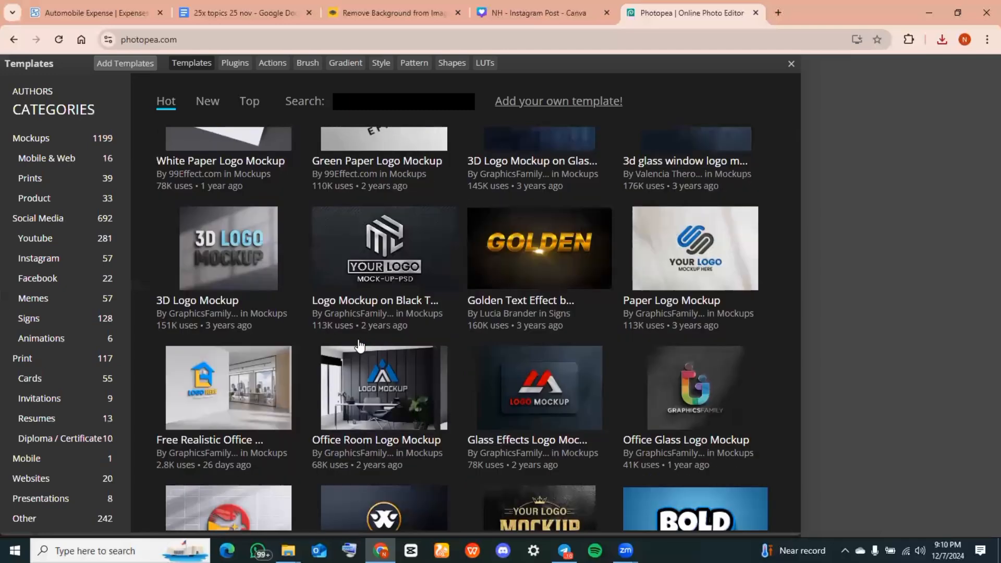
pyautogui.scroll(-1, 358, 340)
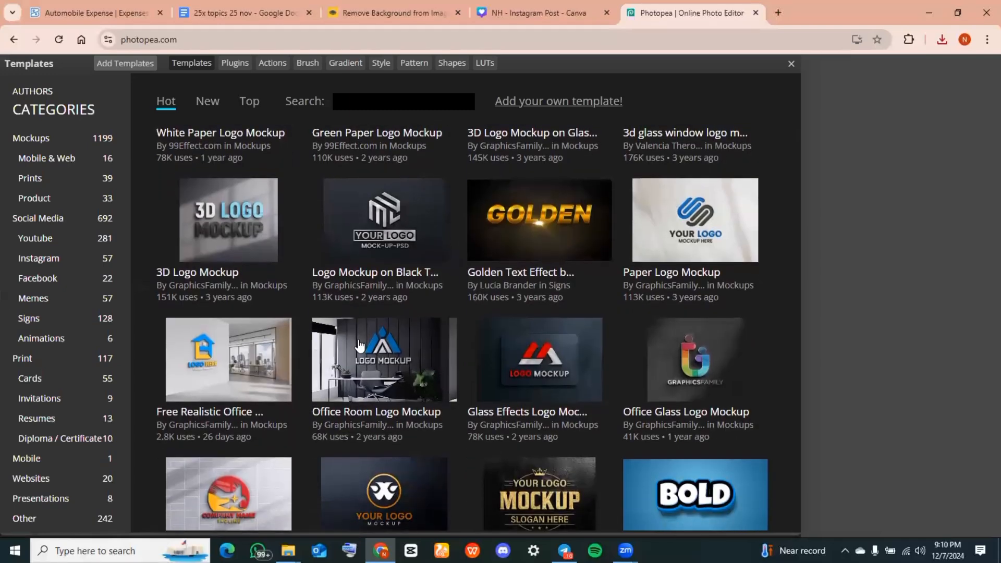
pyautogui.scroll(-10, 526, 375)
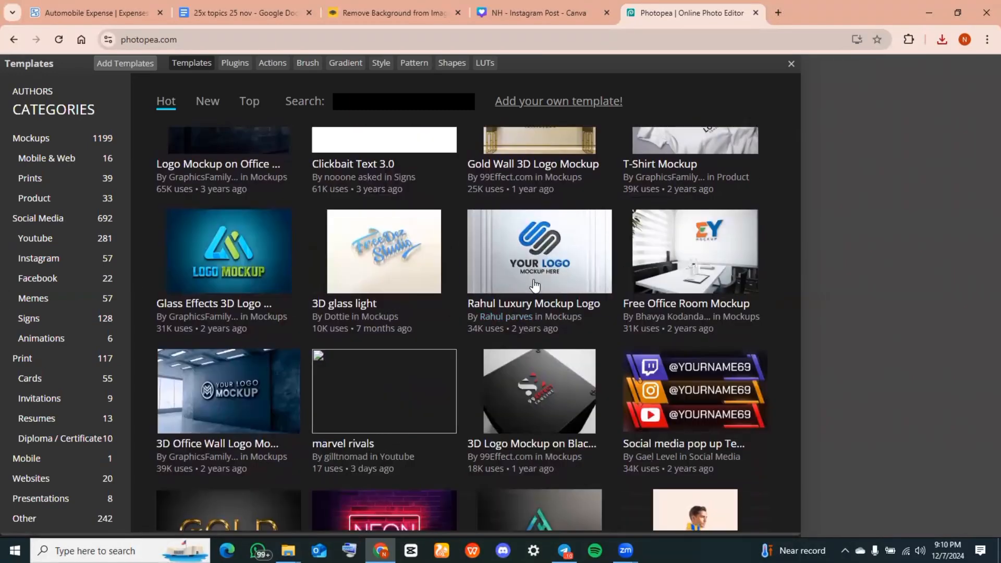
pyautogui.click(534, 271)
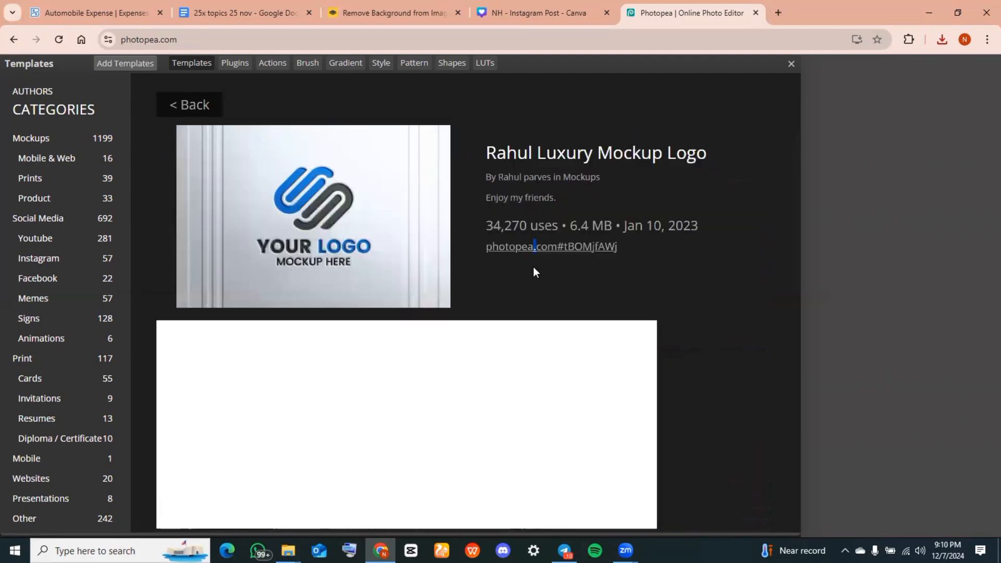
pyautogui.click(354, 265)
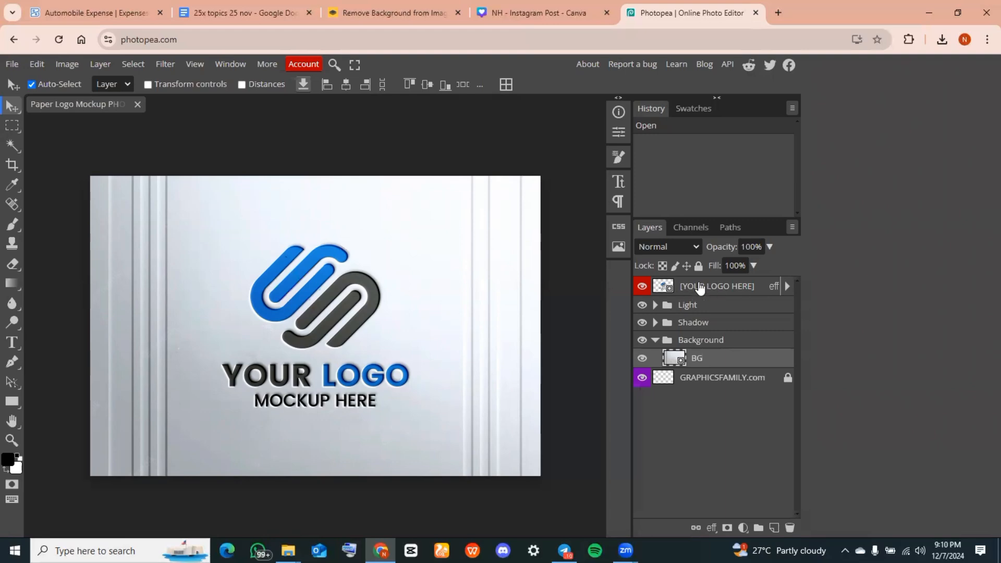
# Open the [YOUR LOGO HERE] smart object for editing and hide its Graphicsfamily placeholder layer
pyautogui.doubleClick(664, 286)
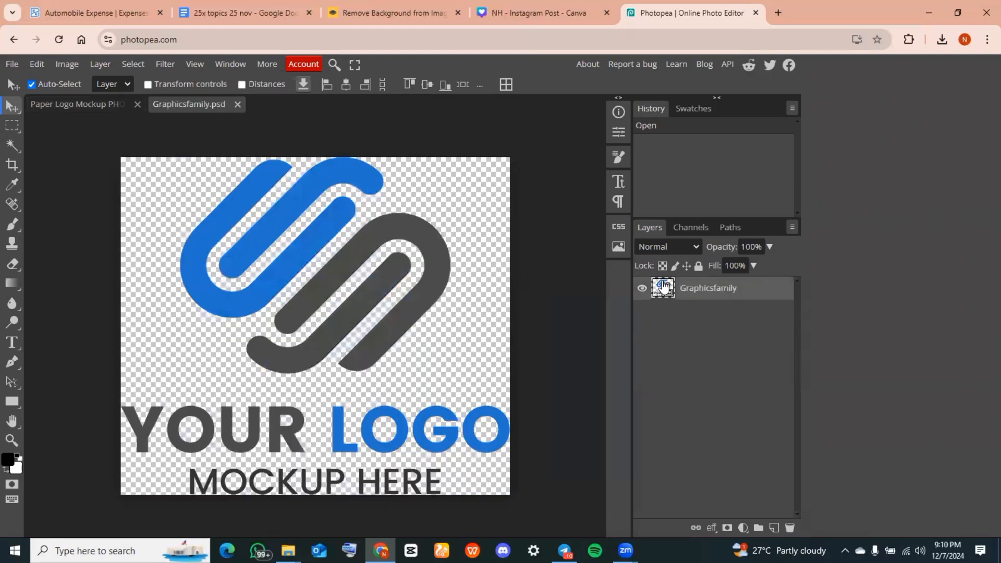
pyautogui.click(643, 289)
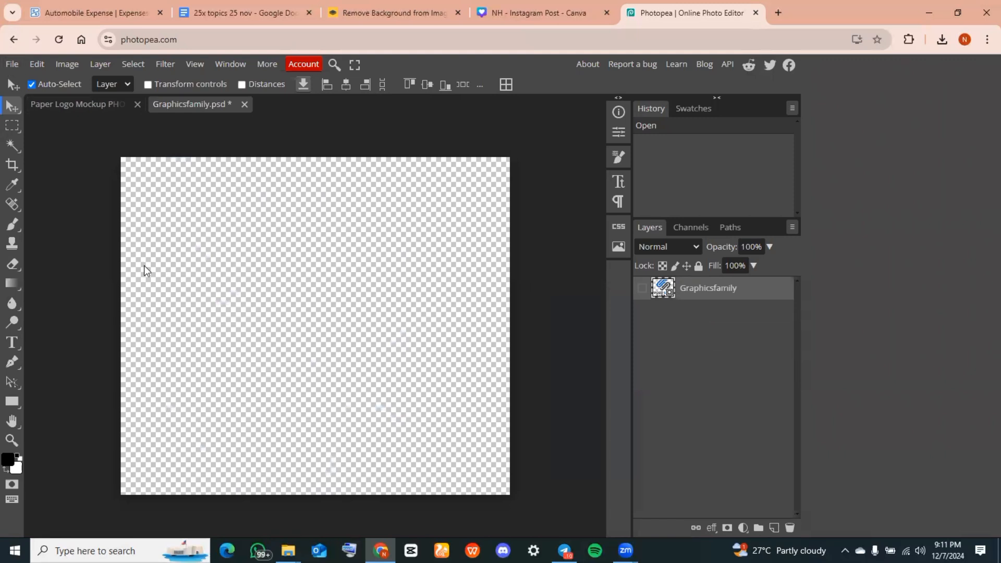
# Place the NH__2_-removebg-preview (1) image from Downloads into the Graphicsfamily smart object
pyautogui.click(11, 64)
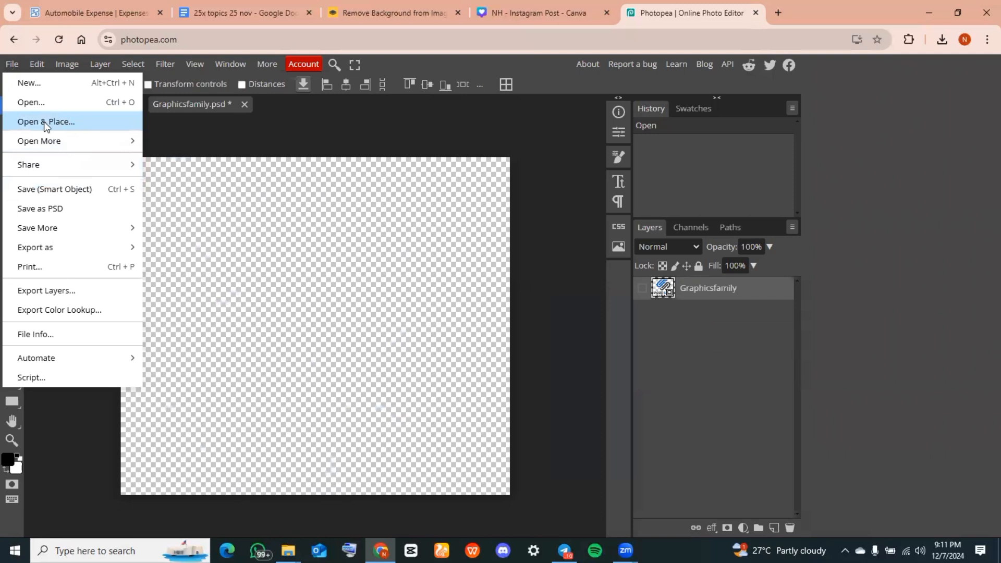
pyautogui.click(58, 123)
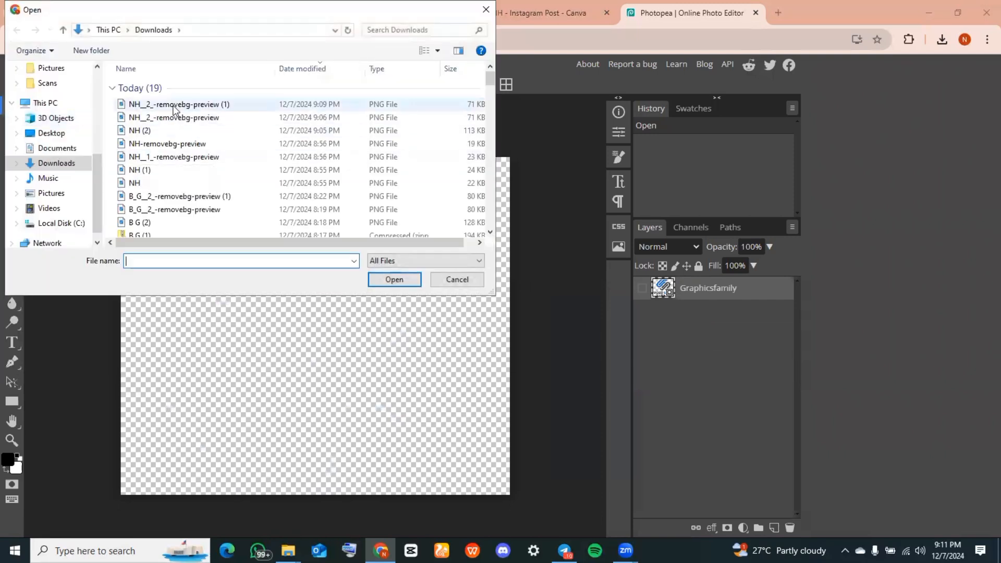
pyautogui.click(178, 106)
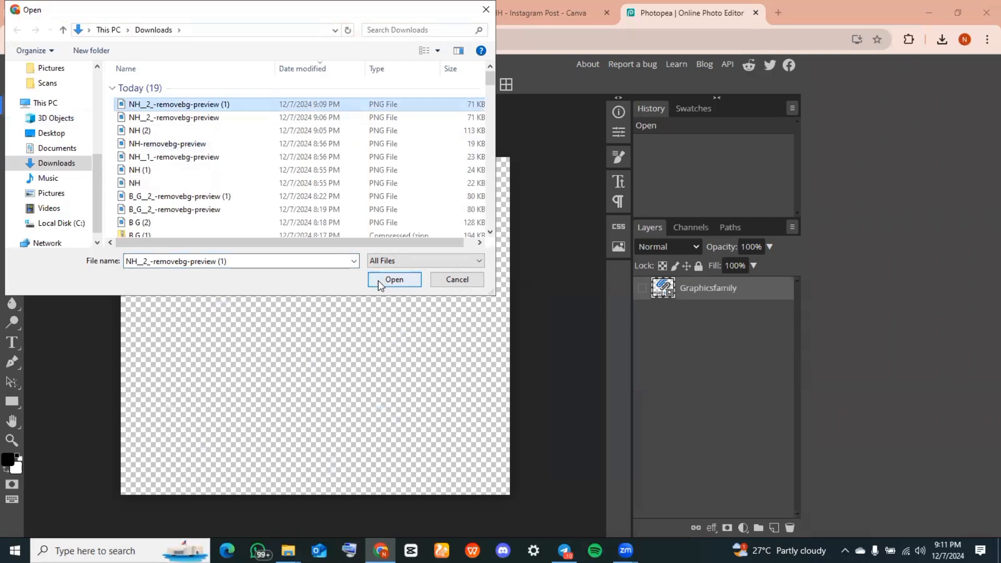
pyautogui.click(378, 280)
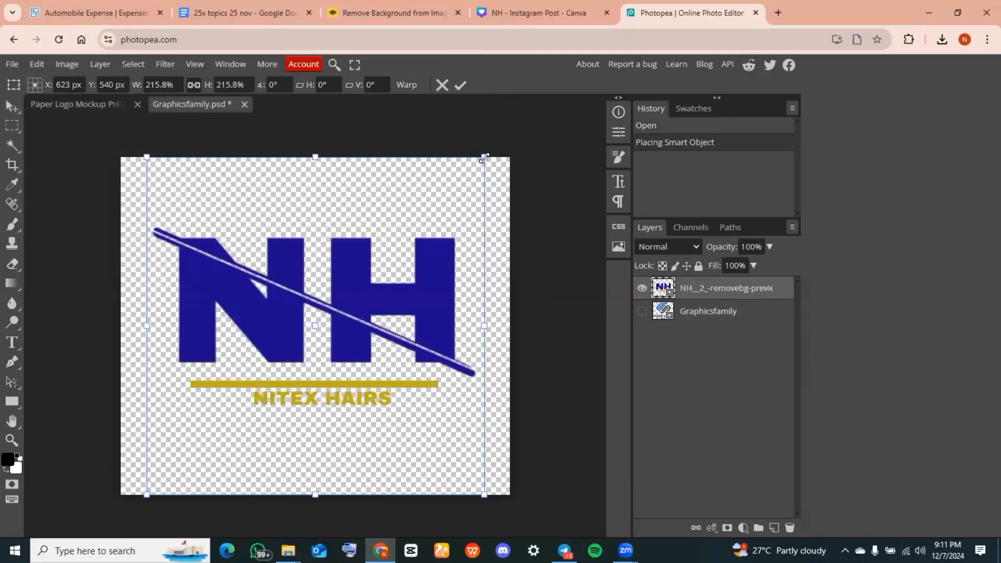
# Scale the placed NH logo to about 252% and position it so that it fills the canvas width
pyautogui.moveTo(484, 158); pyautogui.dragTo(604, 131)
pyautogui.moveTo(456, 281); pyautogui.dragTo(423, 307)
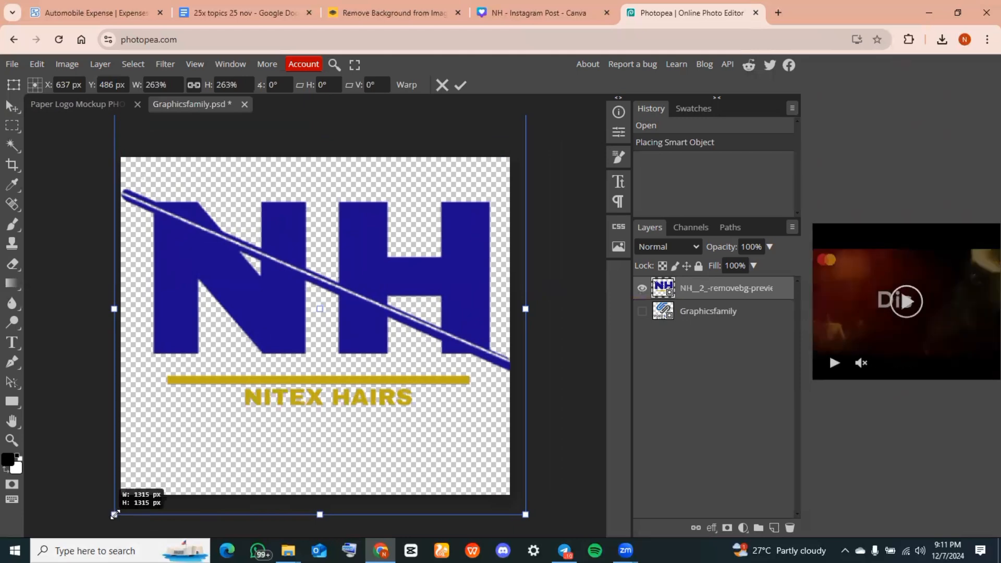
pyautogui.moveTo(115, 515); pyautogui.dragTo(132, 498)
pyautogui.moveTo(226, 415); pyautogui.dragTo(209, 445)
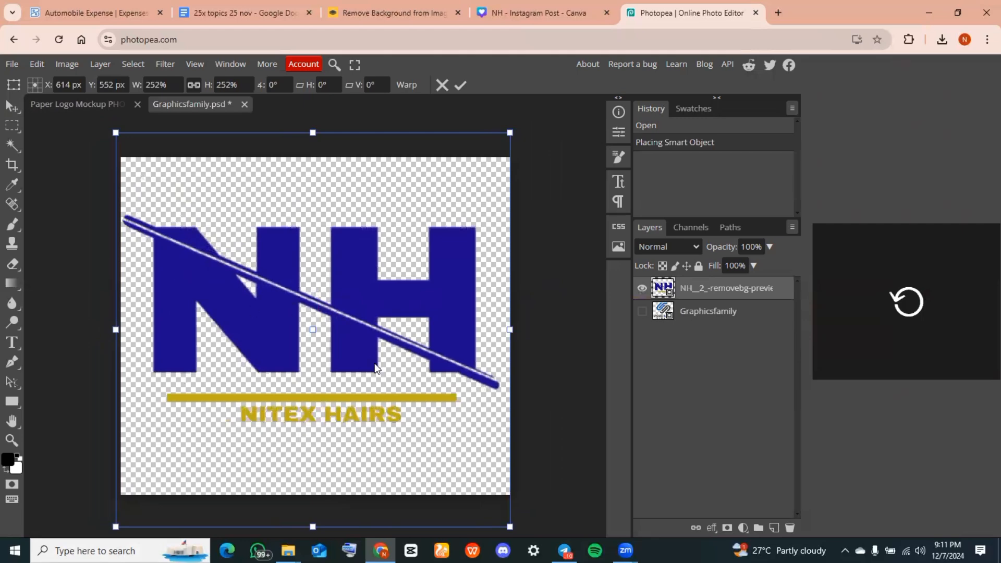
# Save the smart object with the NH logo and return to the Paper Logo Mockup document
pyautogui.click(12, 65)
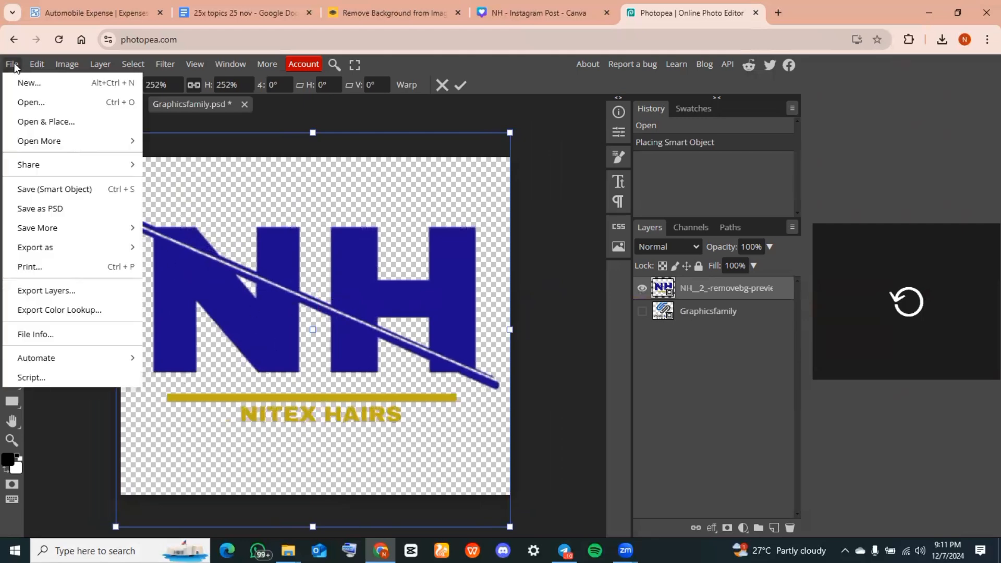
pyautogui.click(64, 190)
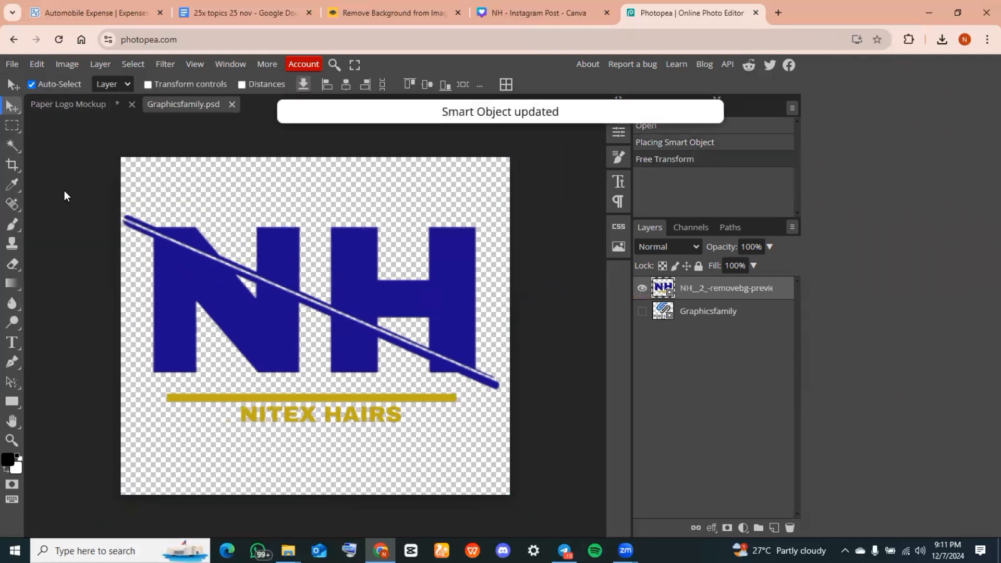
pyautogui.click(62, 106)
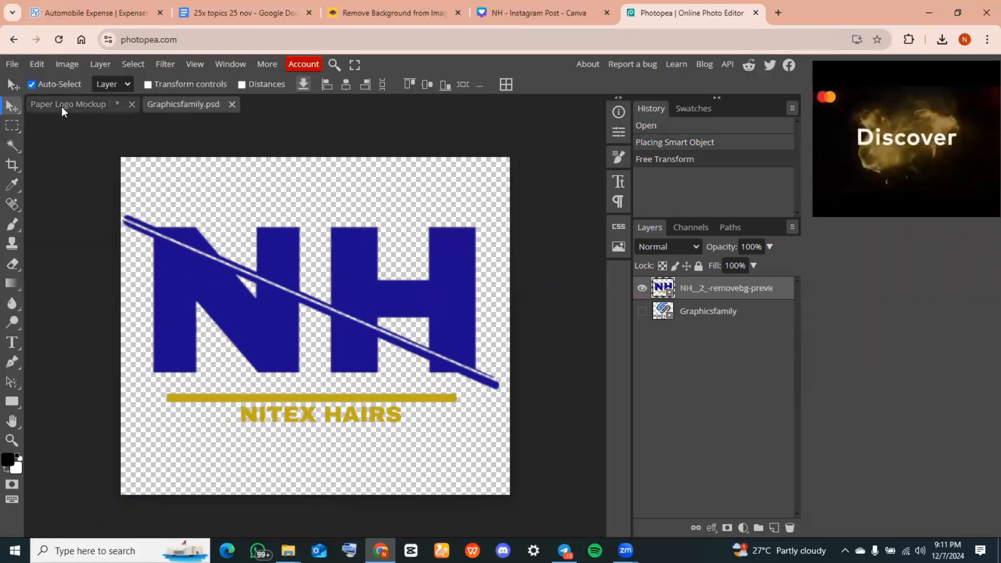